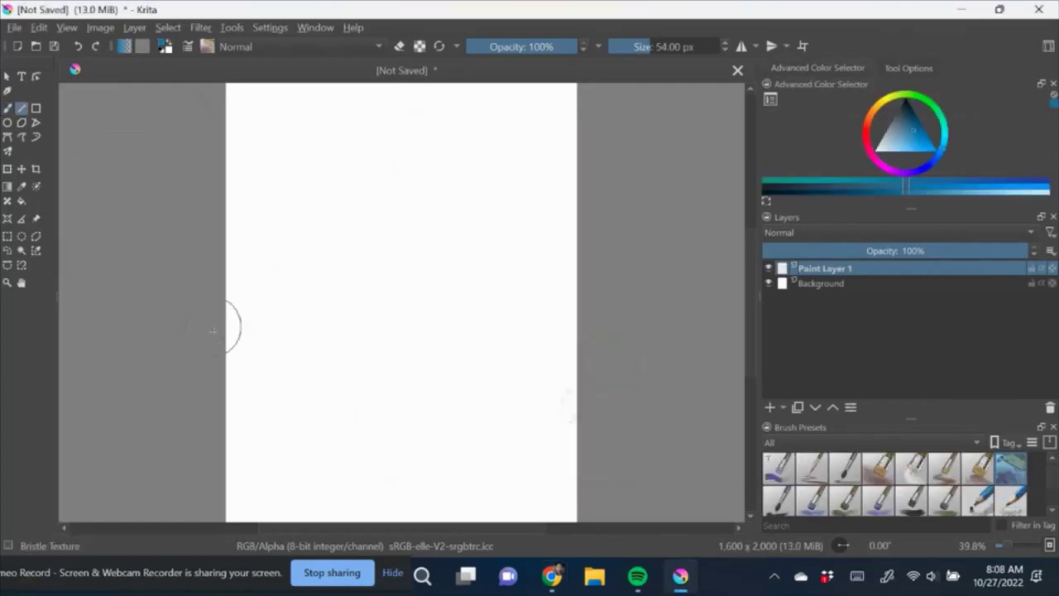
- Paint a teal wash along the upper-left diagonal with wide straight strokes
mouse_move(213, 331)
mouse_down()
mouse_move(538, 87)
mouse_move(403, 170)
mouse_move(331, 166)
mouse_move(248, 314)
mouse_up()
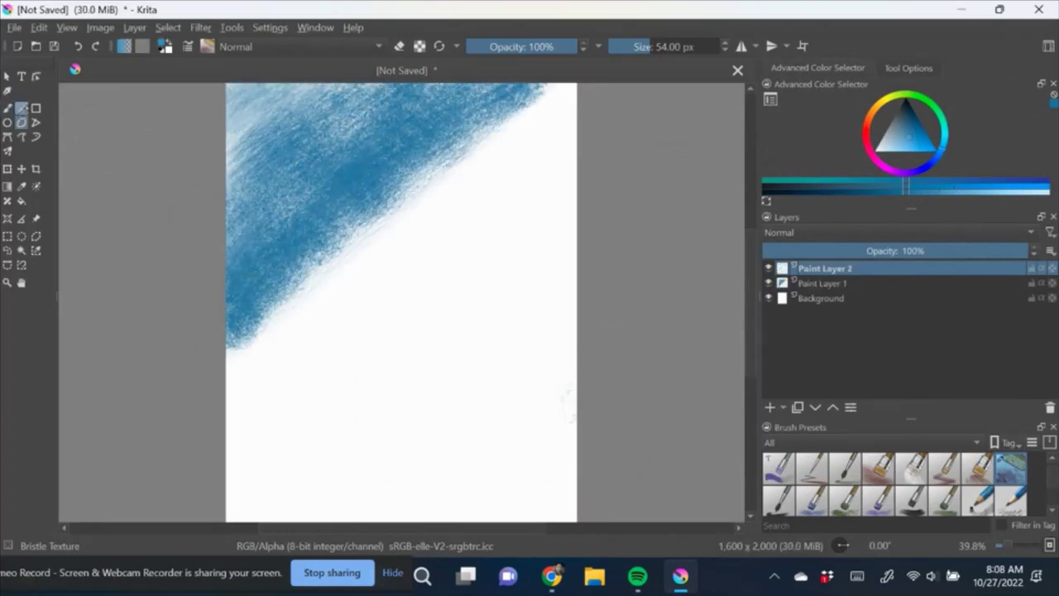
key(v)
drag(228, 364, 414, 177)
mouse_move(352, 246)
mouse_down()
mouse_move(558, 90)
mouse_move(295, 331)
mouse_up()
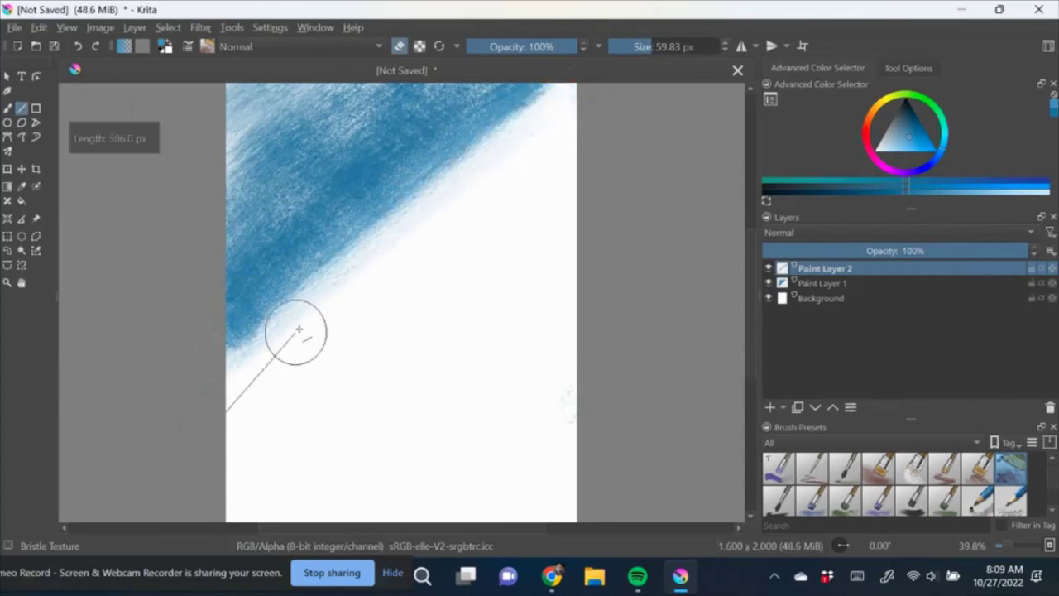
scroll(712, 267, up, 1)
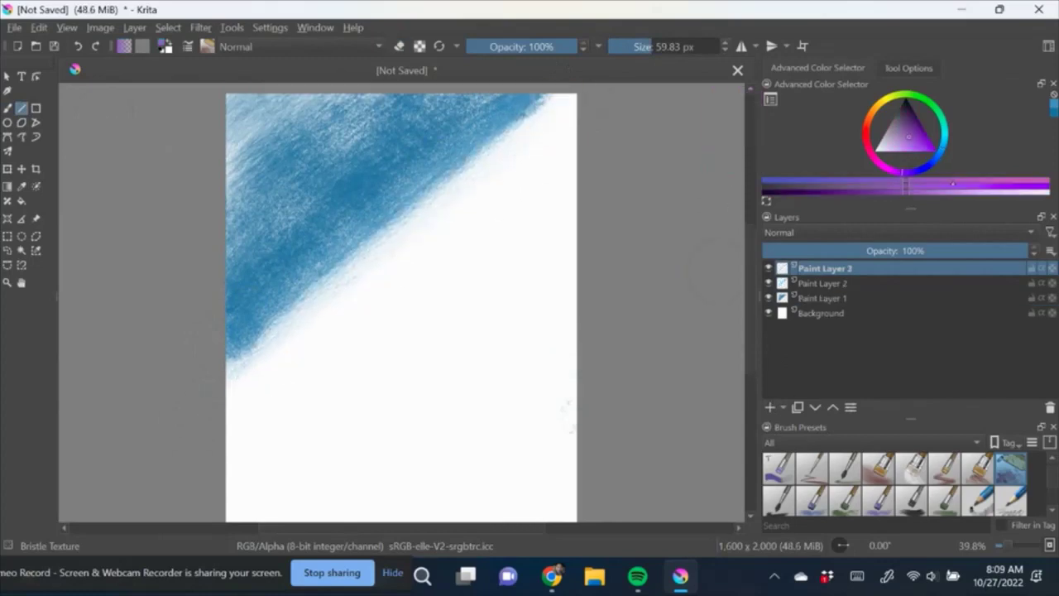
- Paint a purple diagonal band across the top-right, widening it over the teal
drag(447, 168, 567, 308)
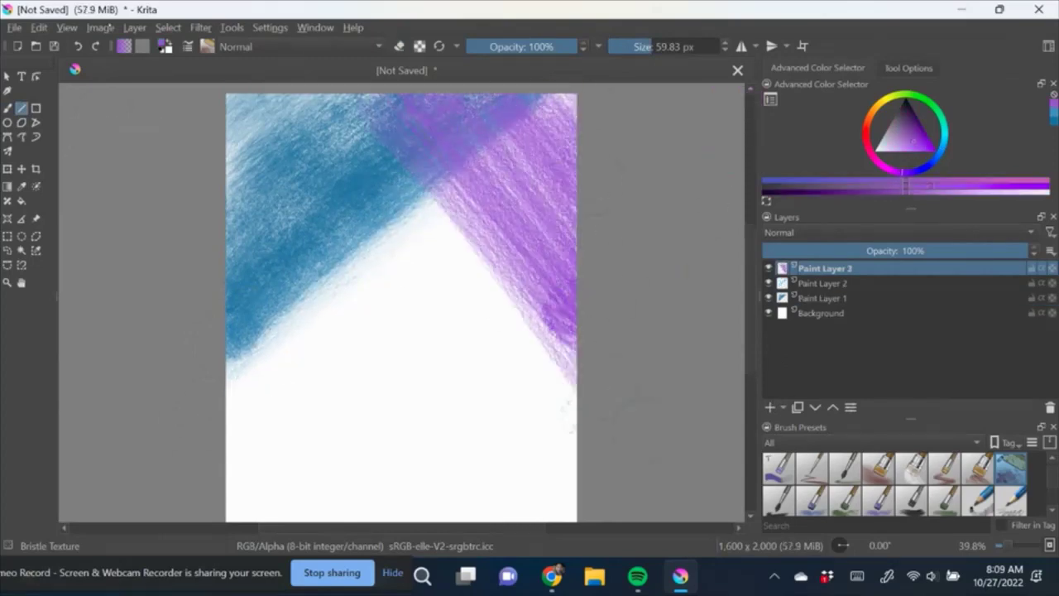
click(77, 46)
click(77, 45)
drag(381, 95, 568, 359)
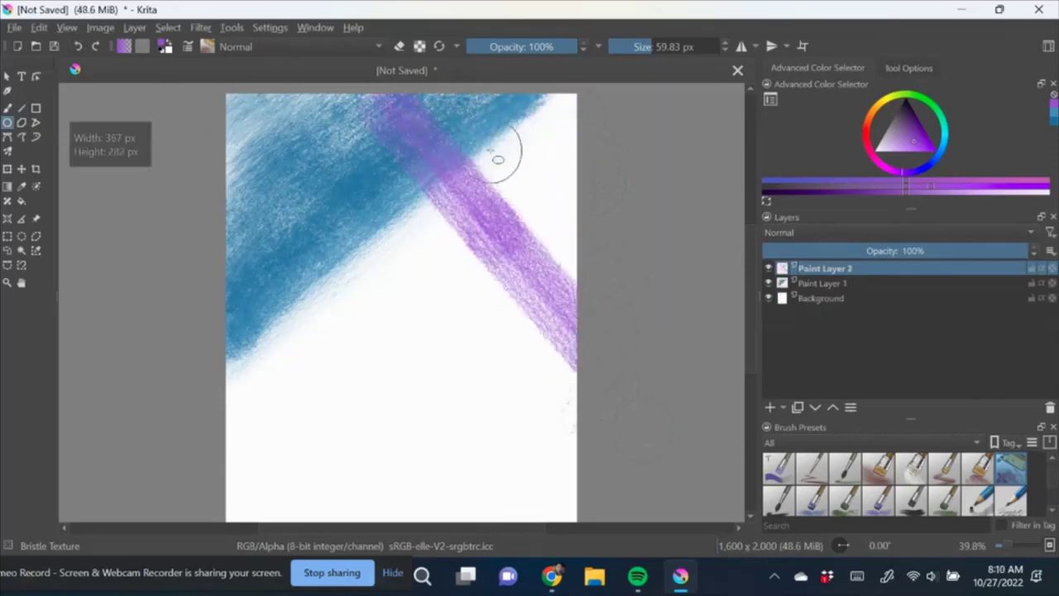
mouse_move(499, 154)
mouse_down()
mouse_move(549, 224)
mouse_move(514, 124)
mouse_up()
- On a new layer, paint a filled lavender circle in the centre and shift it down-left
key(Insert)
click(985, 187)
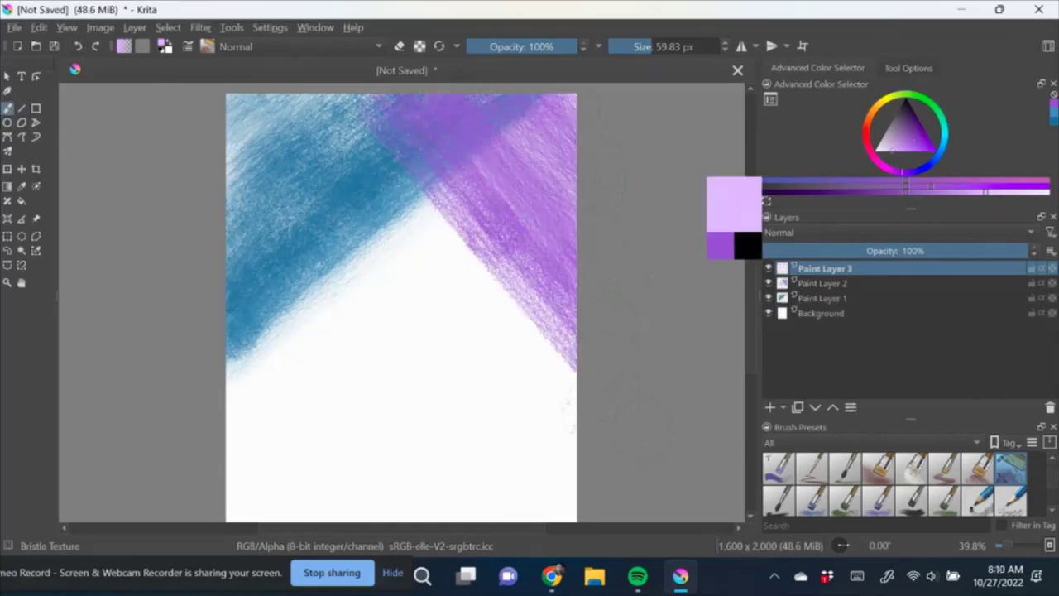
drag(339, 132, 530, 364)
drag(405, 169, 463, 211)
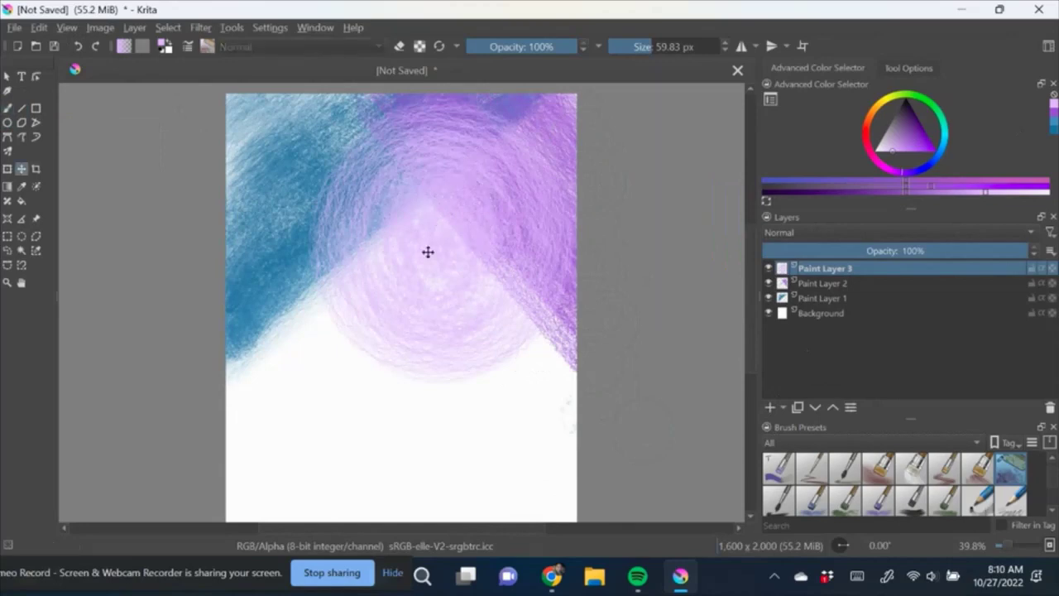
drag(427, 252, 395, 289)
key(b)
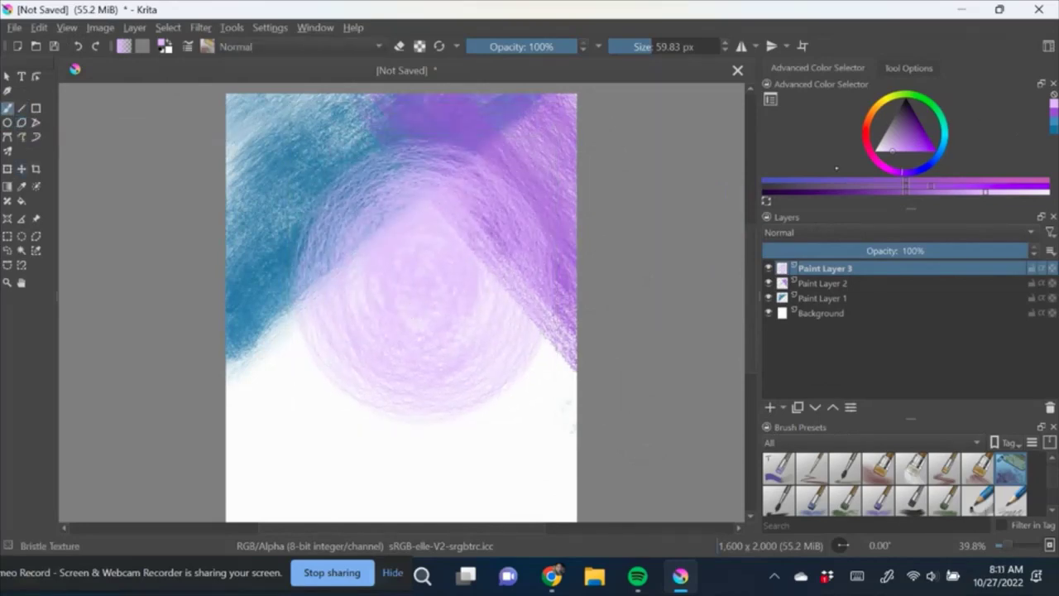
- Try a dark blue rectangle across the middle, then undo it
click(939, 151)
click(36, 107)
drag(231, 273, 525, 386)
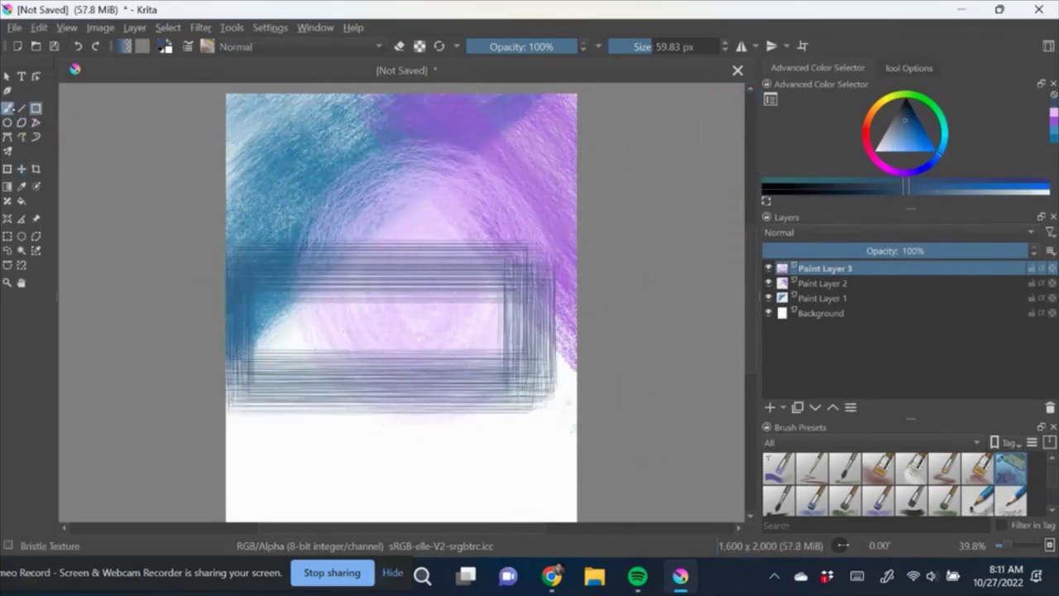
key(ctrl+z)
drag(273, 331, 529, 377)
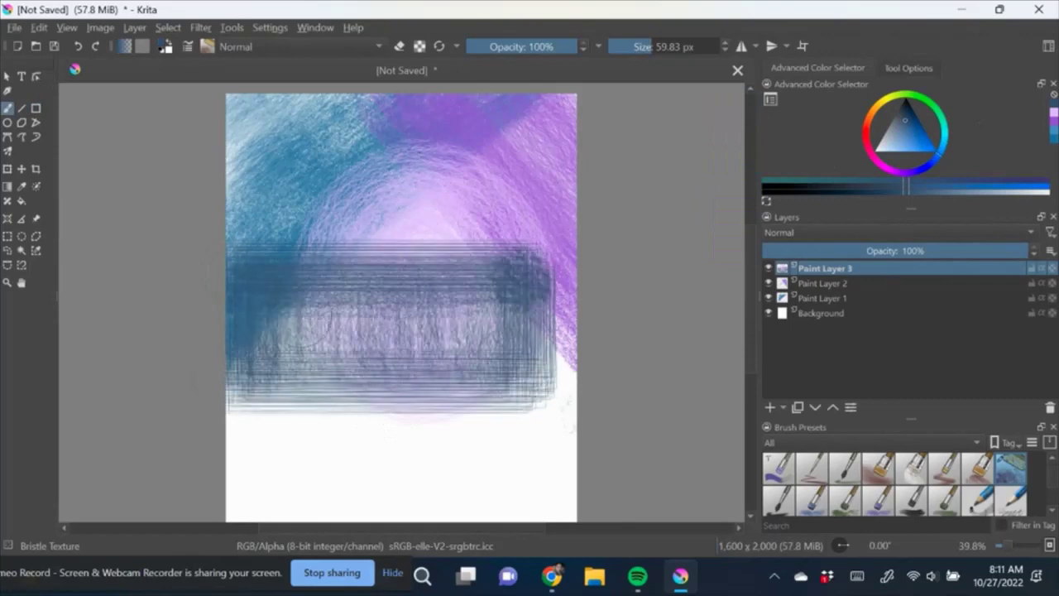
key(ctrl+z)
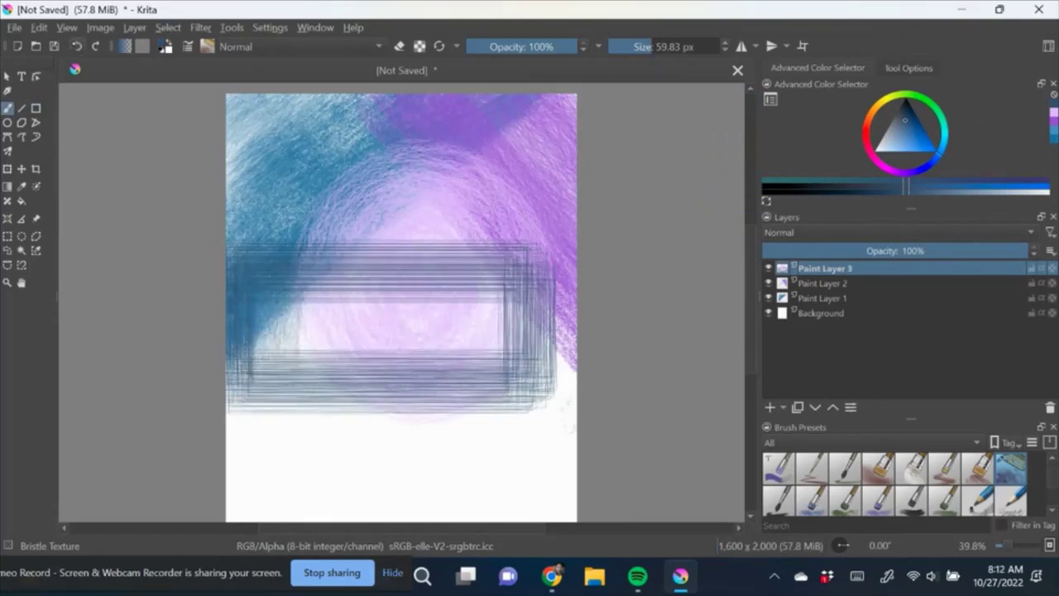
- On a new layer, paint a dark plum horizontal bar across the middle-left
click(900, 142)
click(941, 153)
click(908, 115)
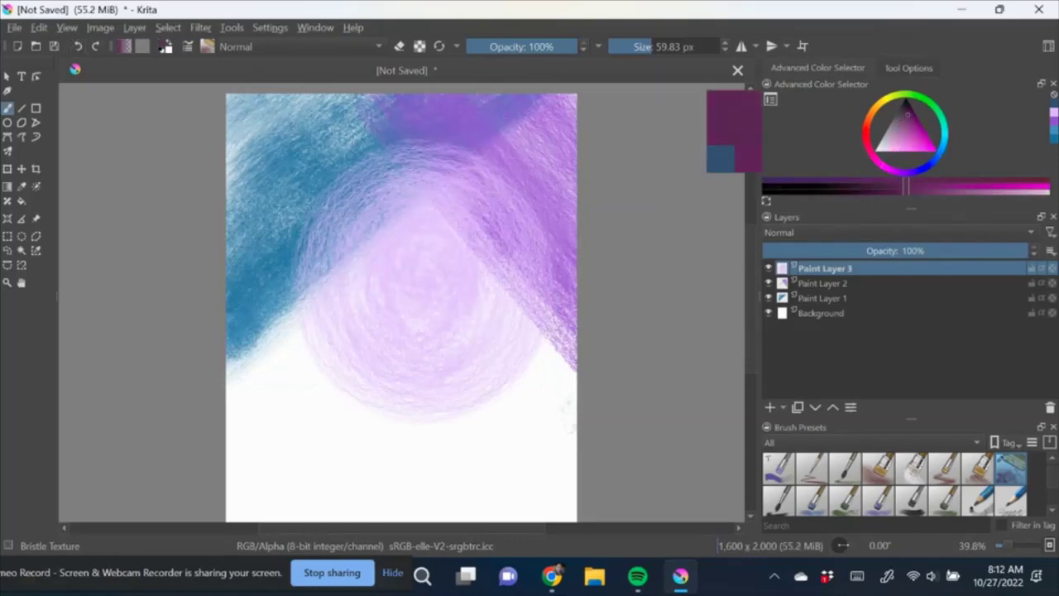
click(35, 108)
drag(216, 291, 506, 360)
key(ctrl+z)
key(b)
drag(240, 306, 505, 306)
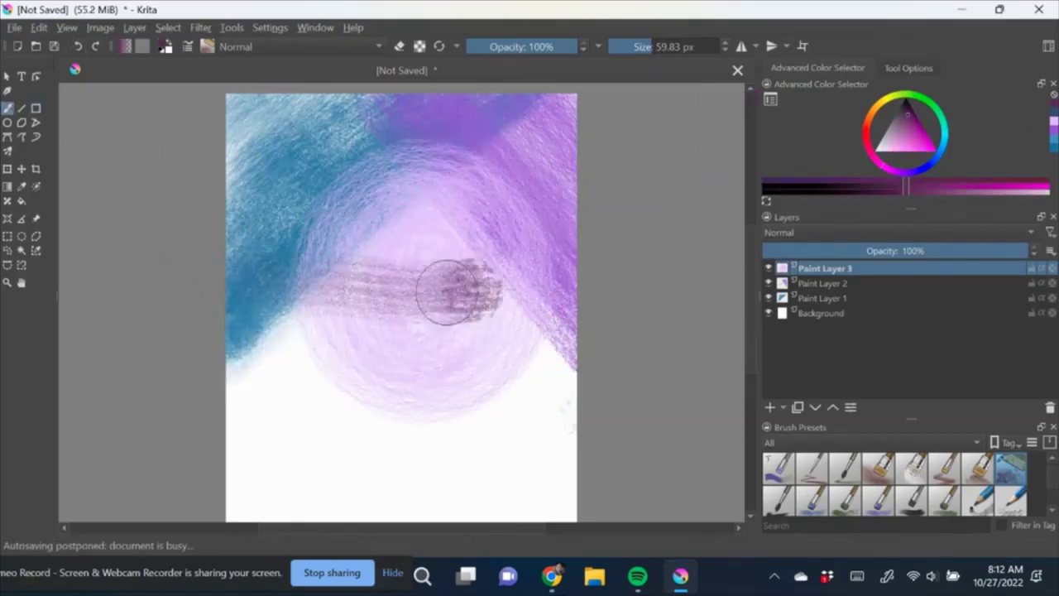
key(ctrl+z)
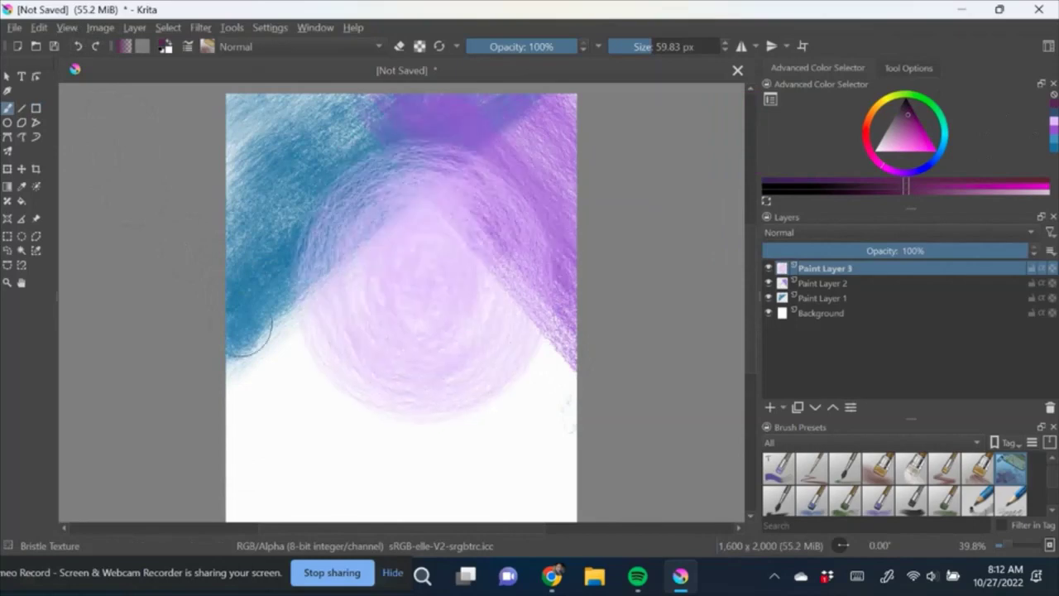
key(Insert)
mouse_move(234, 329)
mouse_down()
mouse_move(320, 324)
mouse_move(240, 377)
mouse_move(463, 373)
mouse_up()
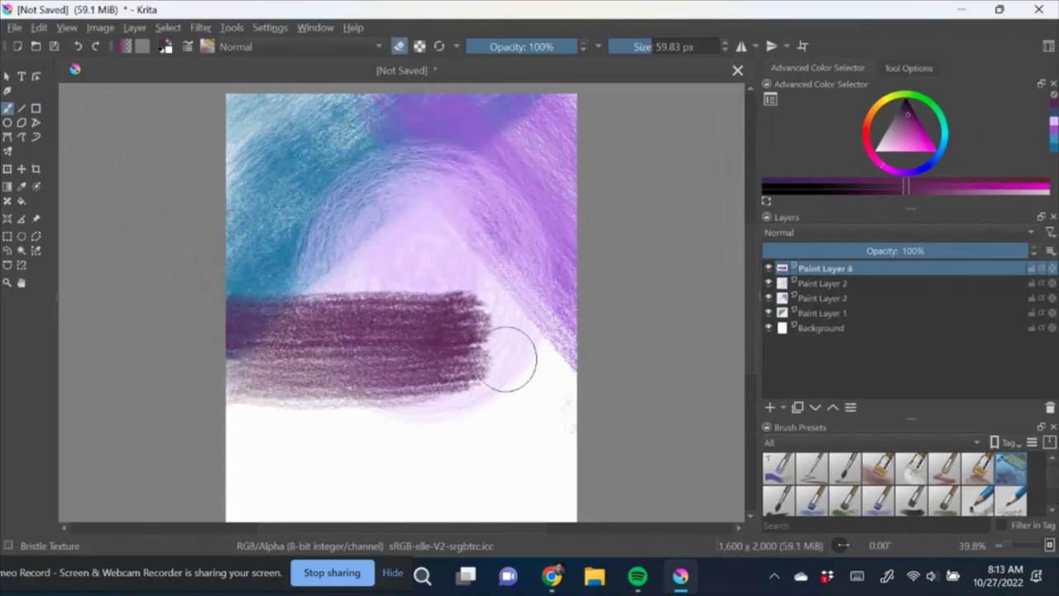
- Paint bright pink circular strokes at the lower right
scroll(742, 266, down, 1)
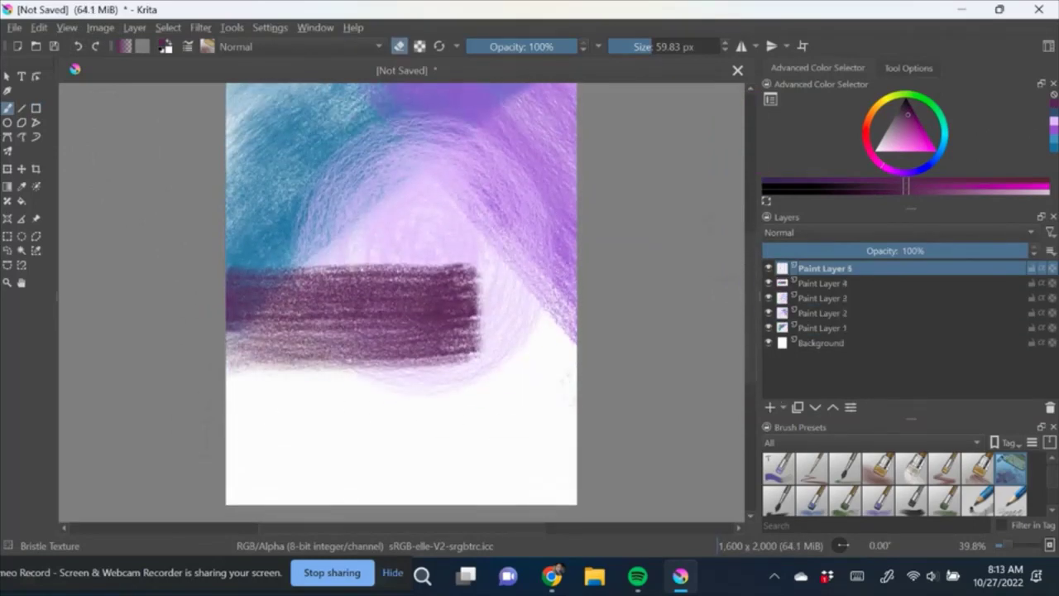
click(916, 145)
mouse_move(538, 264)
mouse_down()
mouse_move(425, 497)
mouse_move(571, 348)
mouse_up()
- Cover the lower-left area with broad pale-blue strokes
scroll(497, 372, down, 1)
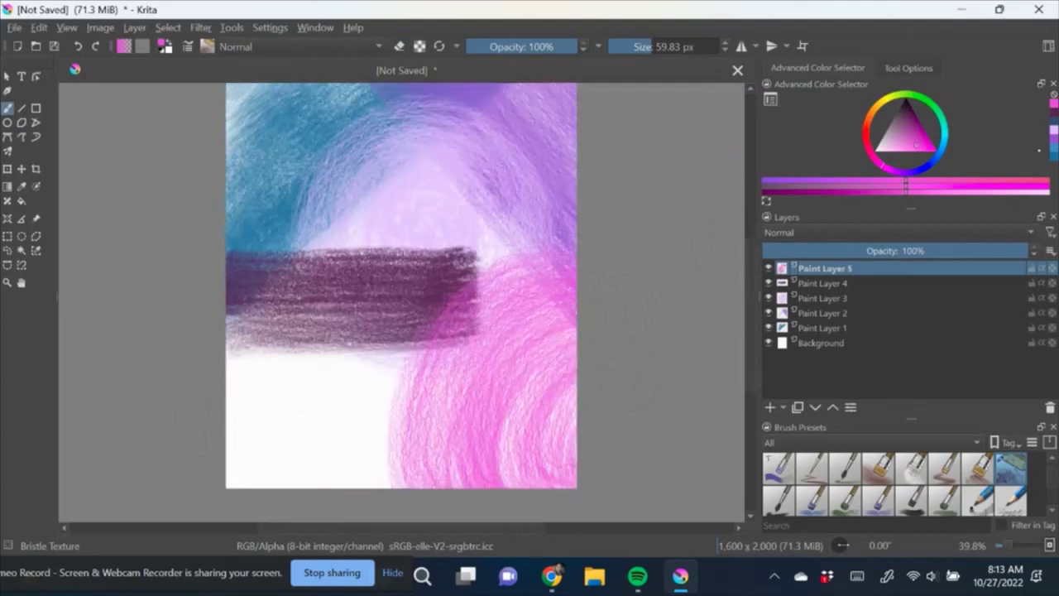
click(902, 171)
click(892, 145)
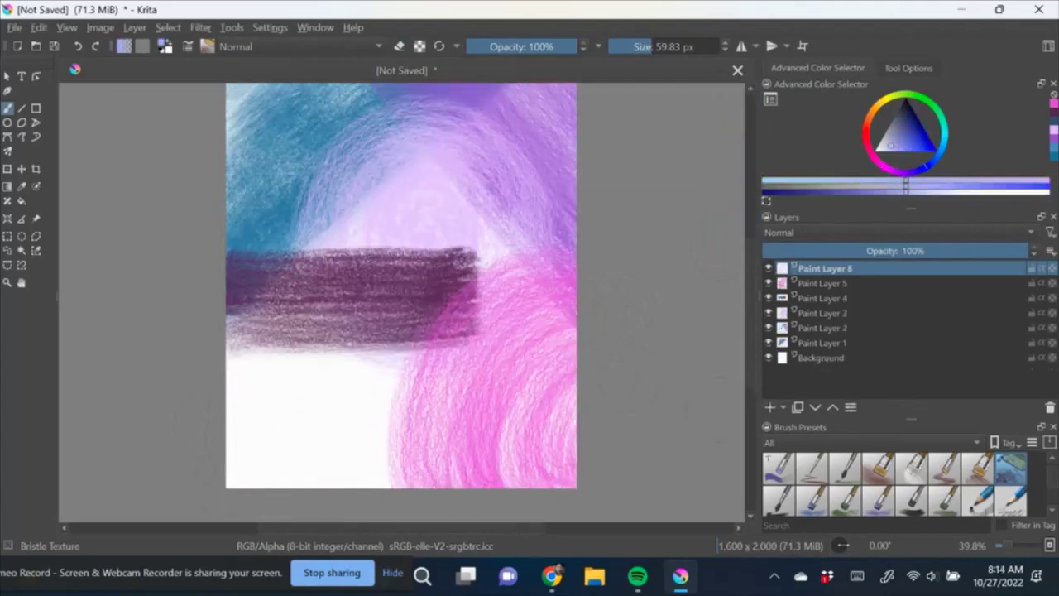
drag(485, 390, 568, 461)
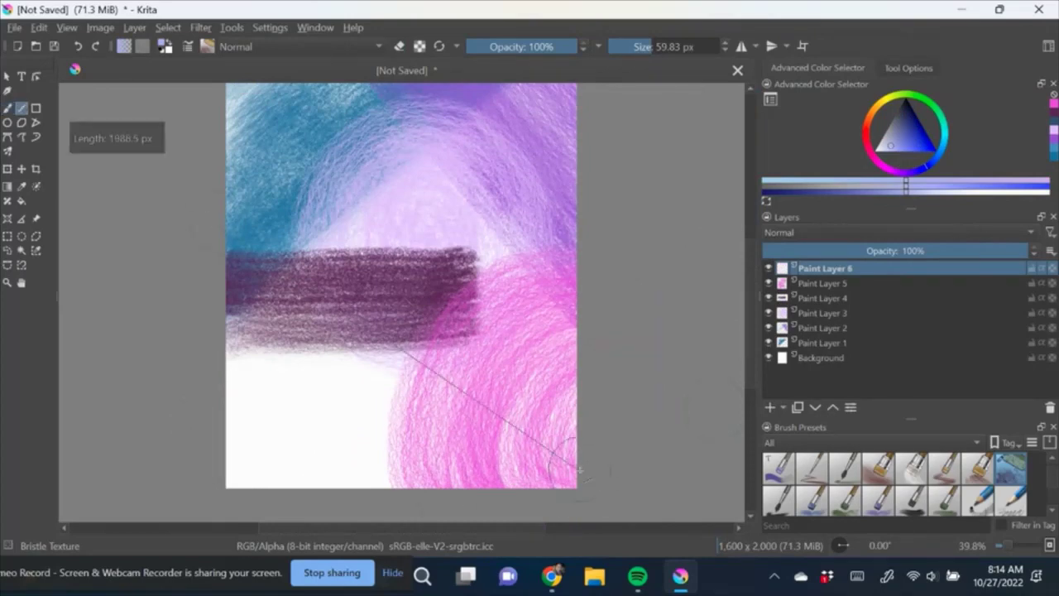
drag(355, 378, 438, 449)
drag(281, 348, 405, 480)
mouse_move(249, 356)
mouse_down()
mouse_move(402, 425)
mouse_move(400, 477)
mouse_move(364, 489)
mouse_up()
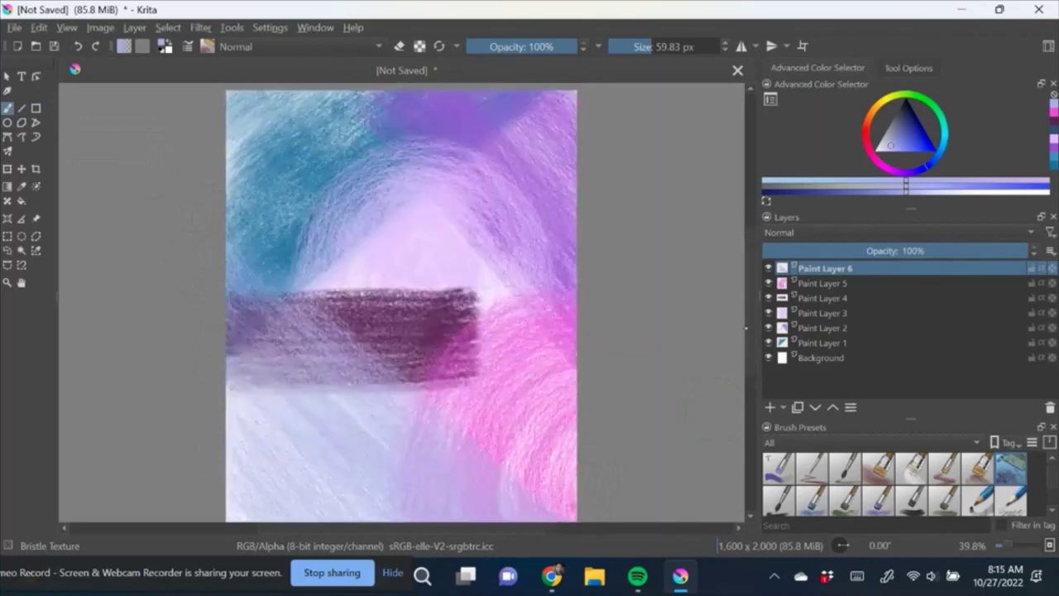
click(822, 342)
- Draw crossing dark diagonal lines across the upper canvas in black
key(d)
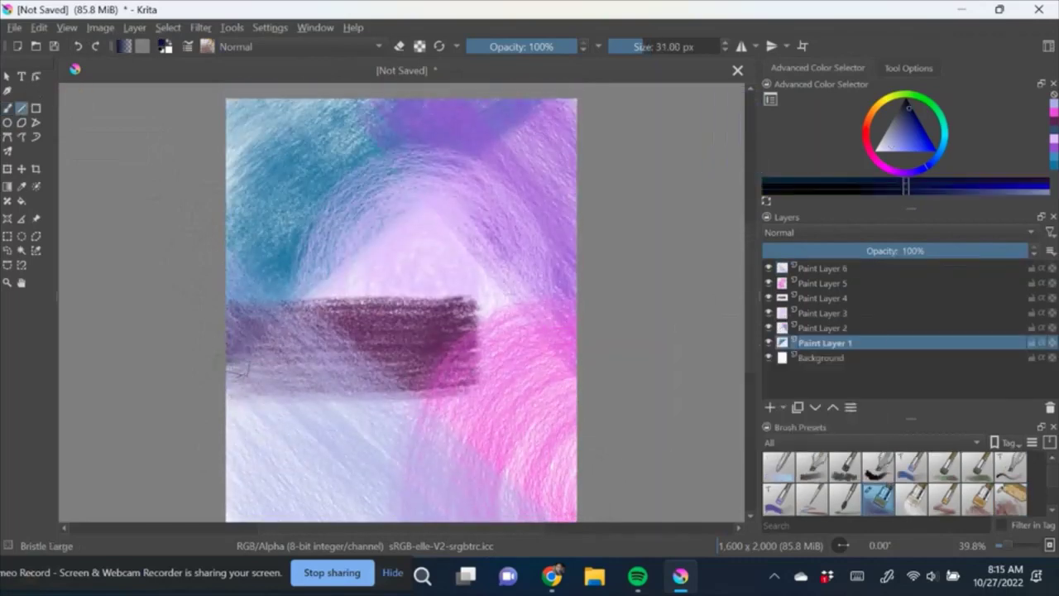
drag(298, 319, 567, 99)
mouse_move(295, 329)
mouse_down()
mouse_move(571, 99)
mouse_move(227, 364)
mouse_up()
key(slash)
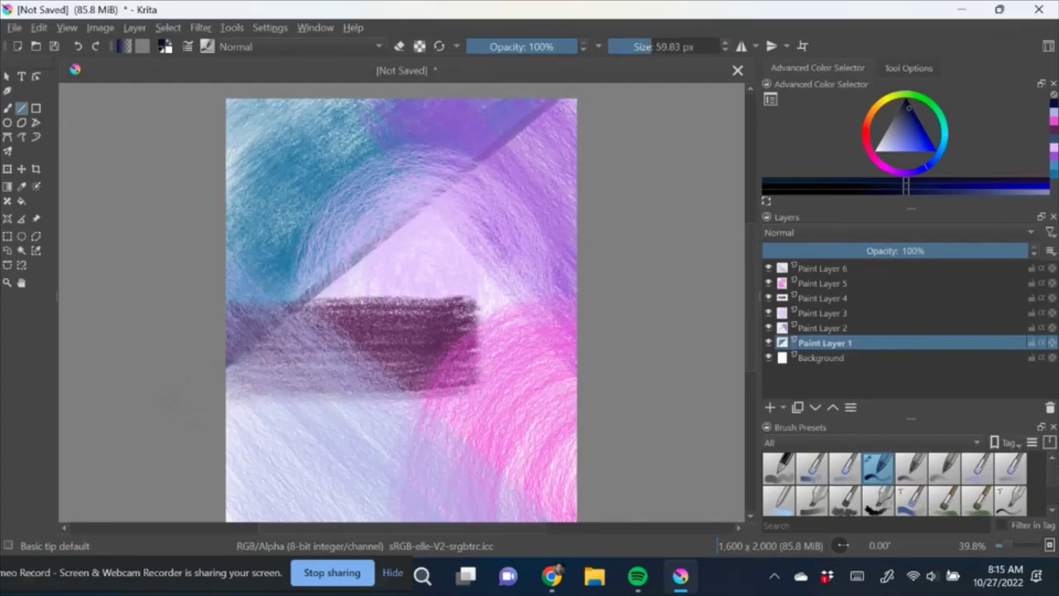
key(Page_Up)
drag(346, 101, 577, 376)
- On a new layer, draw a large dark circle around the centre at 46% opacity
key(Page_Up)
key(F7)
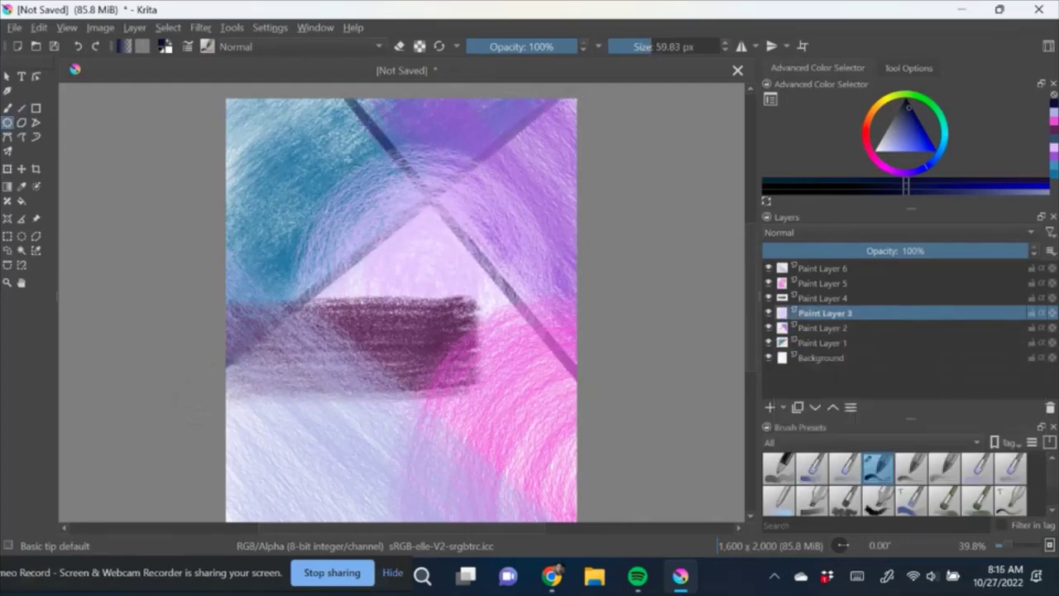
drag(348, 170, 590, 428)
key(t)
key(ctrl+z)
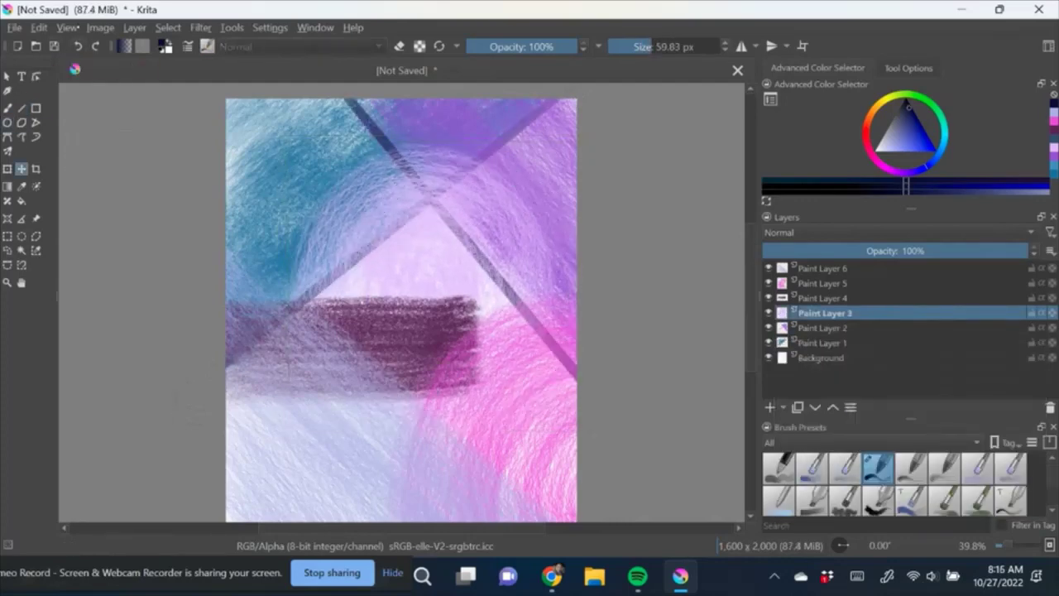
key(F7)
drag(323, 171, 547, 406)
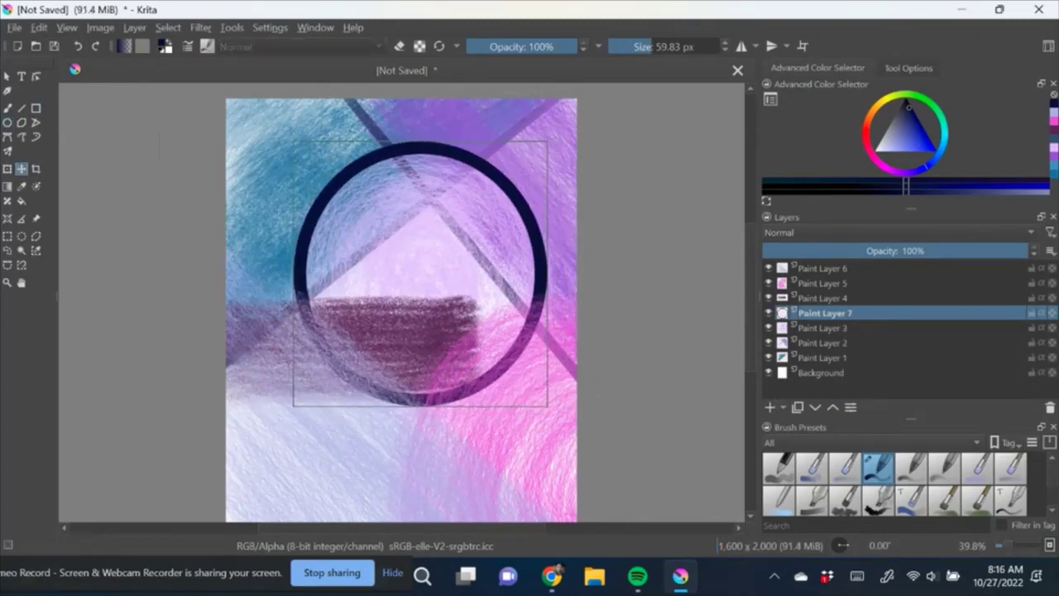
click(8, 108)
click(885, 251)
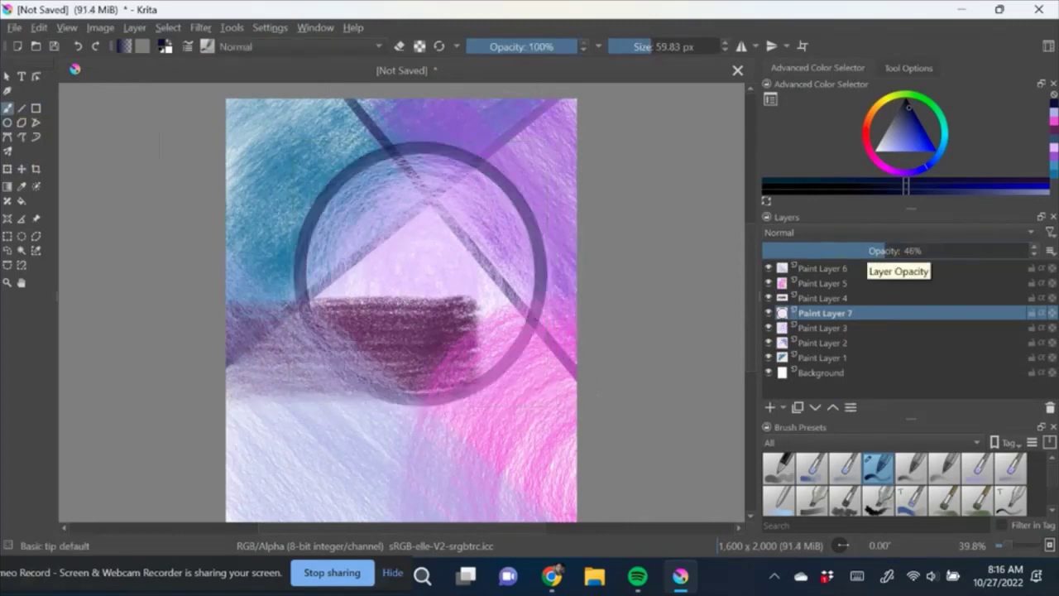
- Draw a dark rectangle outline across the middle and raise the circle layer to 72% opacity
key(F6)
drag(230, 298, 476, 392)
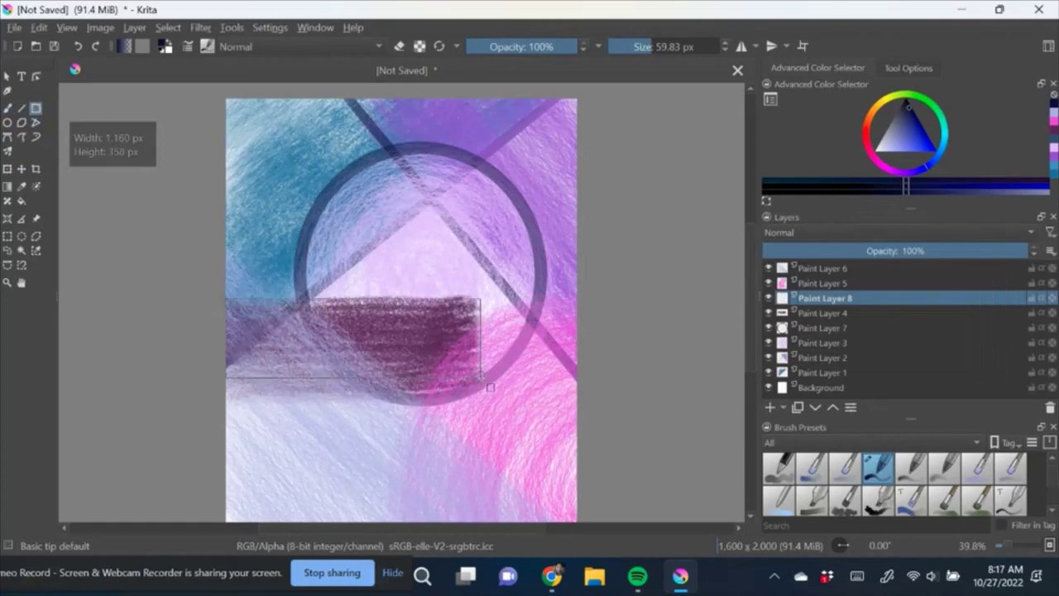
drag(879, 251, 954, 250)
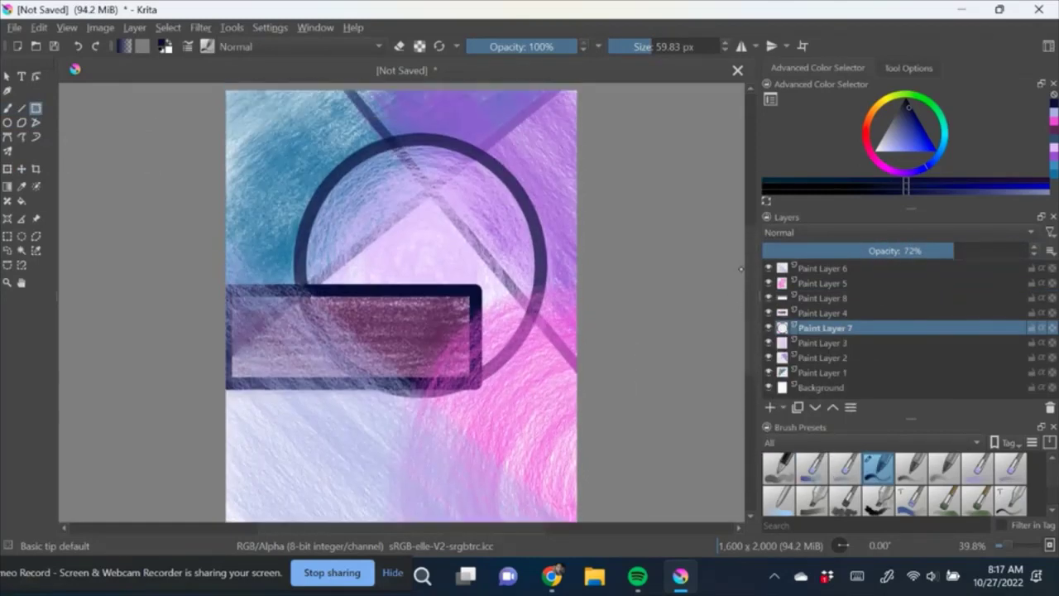
- On a new layer, draw a dark circle at the lower right and reposition it down-left
click(825, 283)
key(Insert)
click(8, 121)
drag(402, 285, 654, 529)
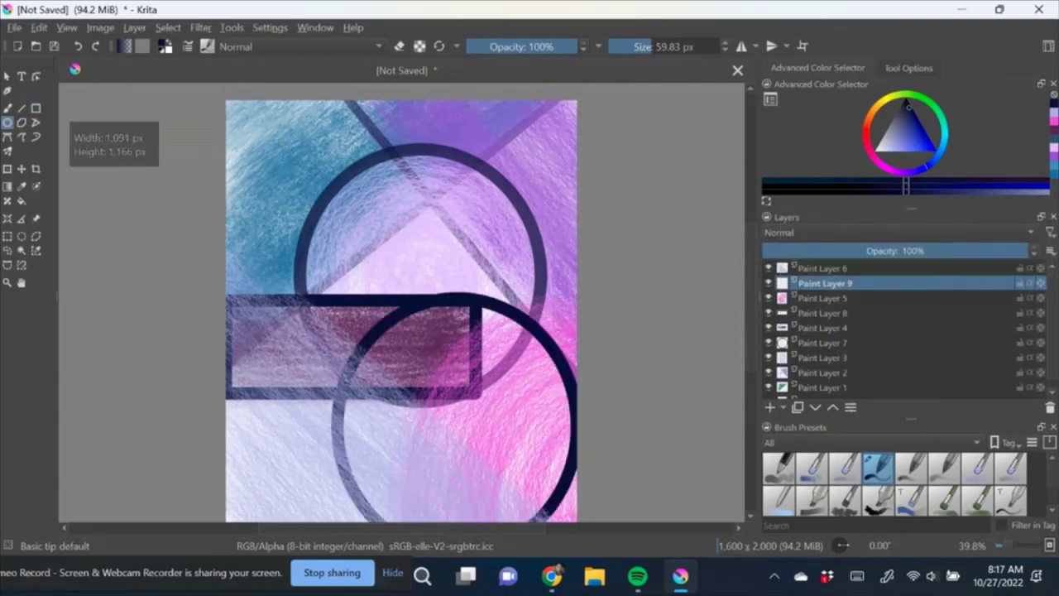
key(ctrl+t)
drag(532, 433, 532, 394)
mouse_move(706, 301)
mouse_down()
mouse_move(591, 407)
mouse_move(521, 444)
mouse_up()
key(b)
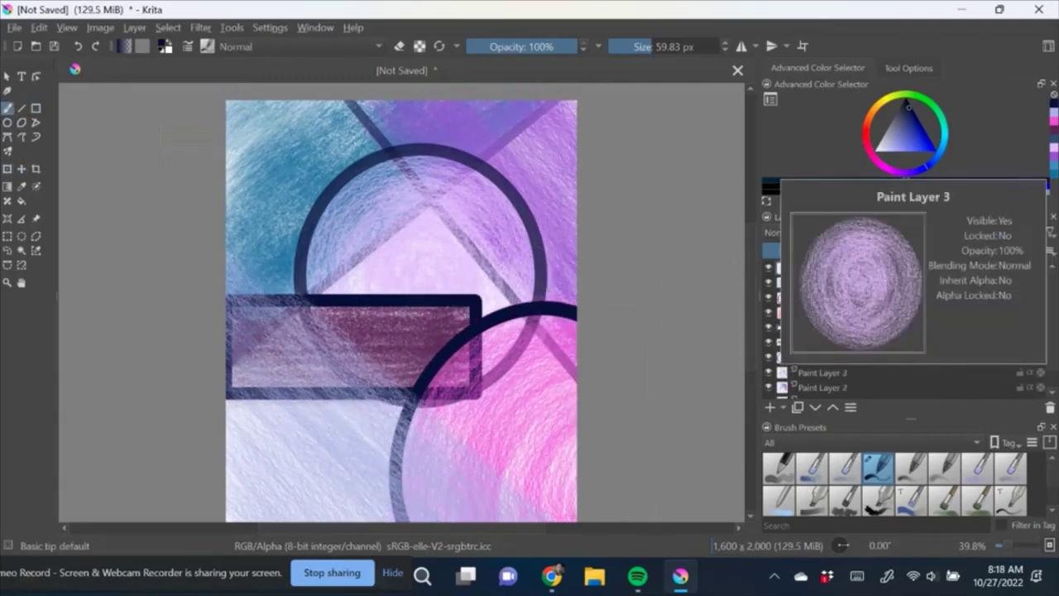
- On a new top layer, draw a long dark diagonal line across the canvas
click(770, 406)
click(22, 108)
drag(226, 236, 547, 521)
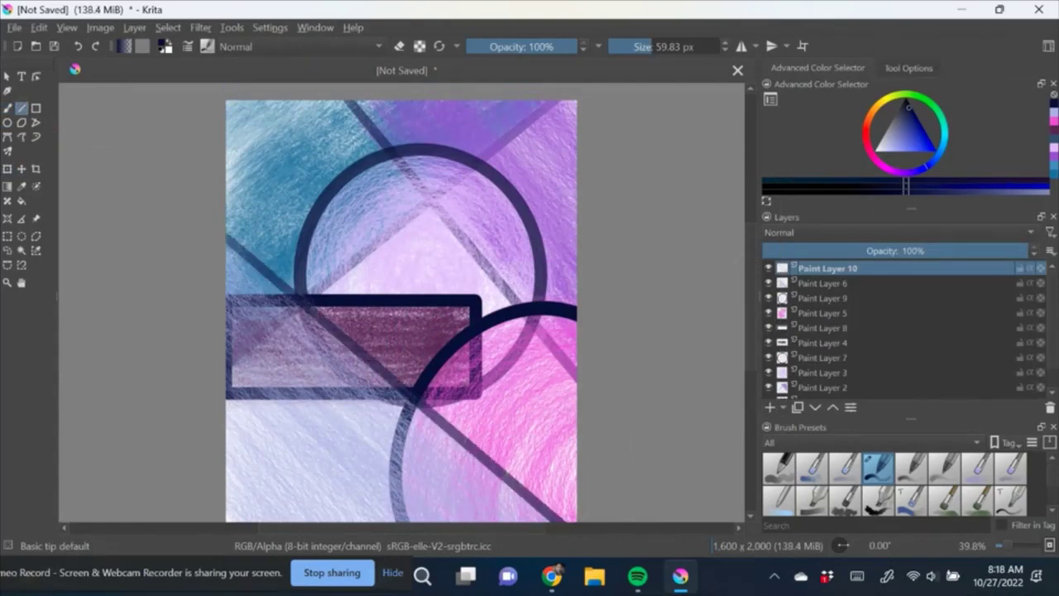
scroll(546, 464, down, 3)
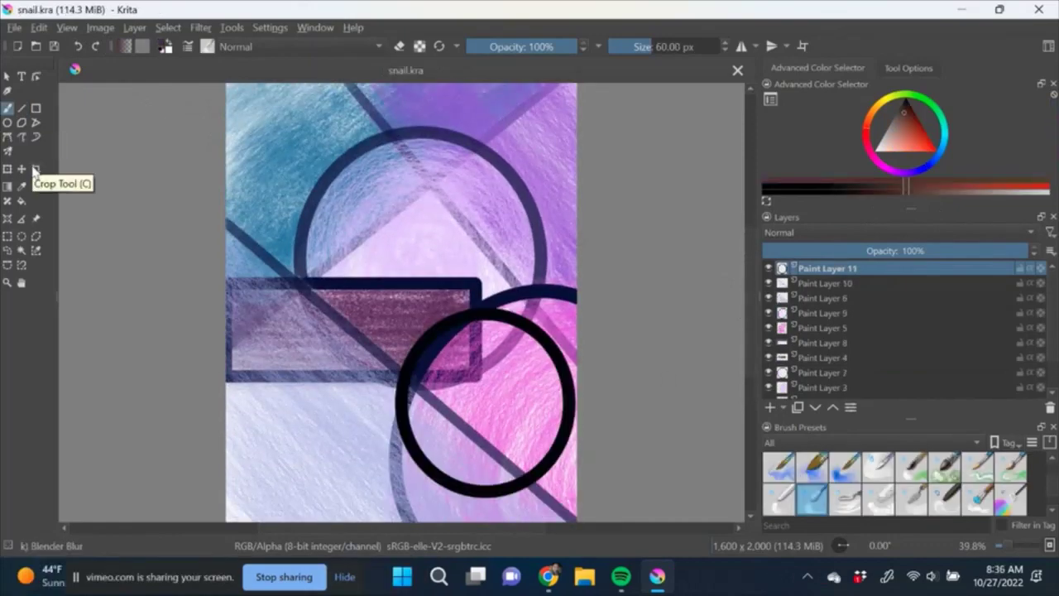
- Stretch and reposition the bold black circle left and upward
key(ctrl+t)
drag(395, 401, 343, 388)
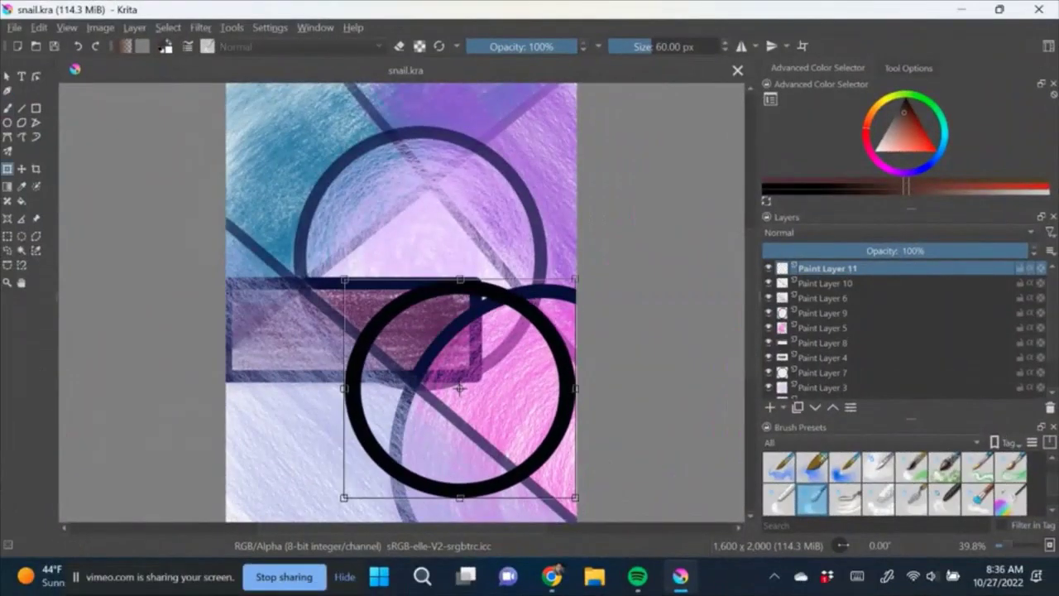
drag(459, 389, 450, 379)
scroll(451, 364, down, 1)
key(b)
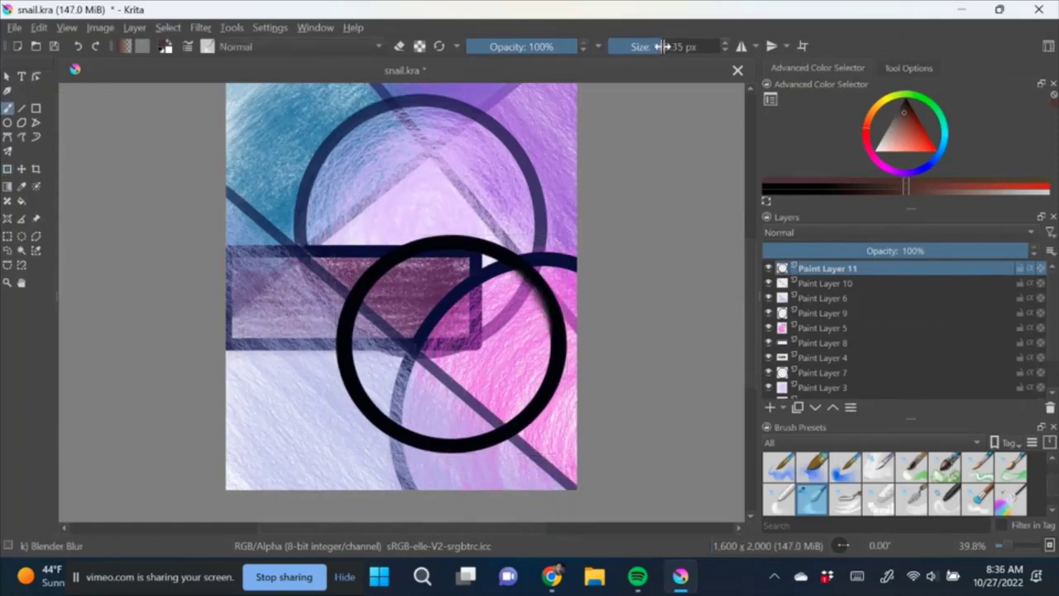
- With a larger Blender Blur brush, soften the circle outlines on Paint Layer 7
drag(487, 261, 376, 385)
scroll(906, 331, down, 2)
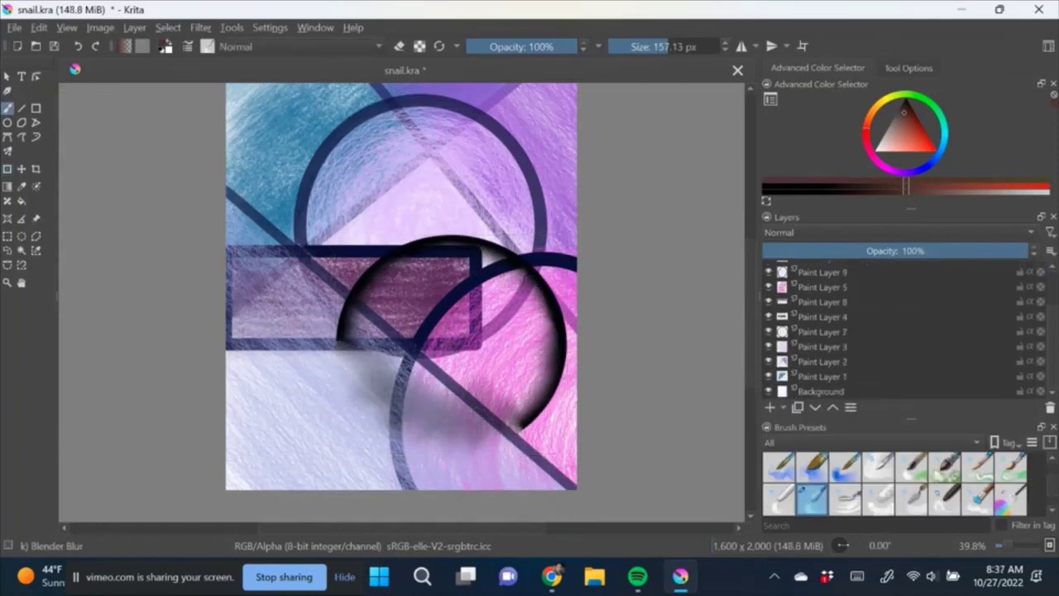
click(819, 377)
click(811, 362)
scroll(450, 198, up, 1)
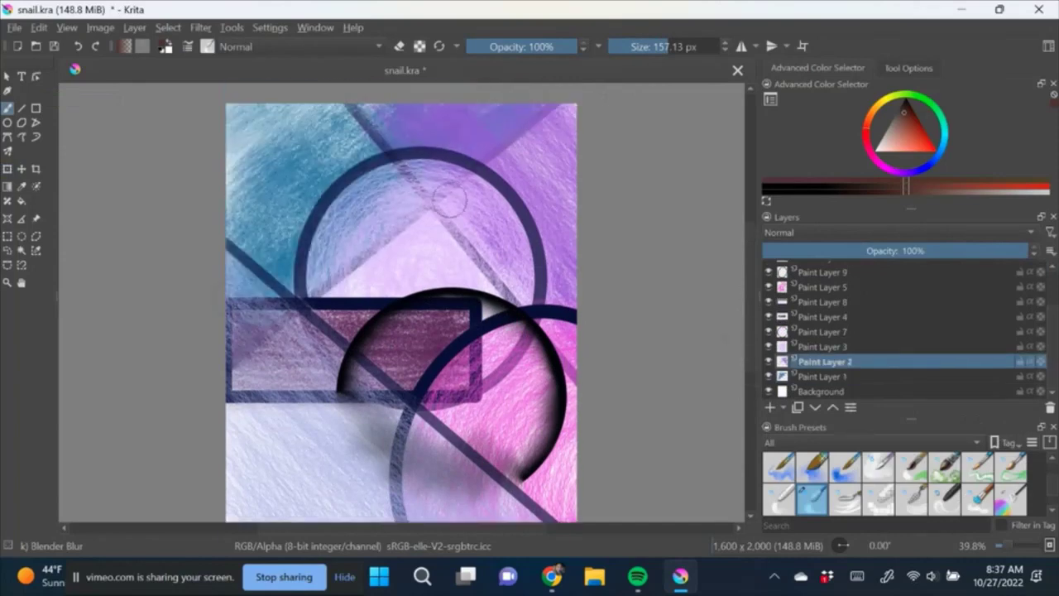
click(820, 332)
mouse_move(530, 240)
mouse_down()
mouse_move(438, 161)
mouse_move(314, 265)
mouse_up()
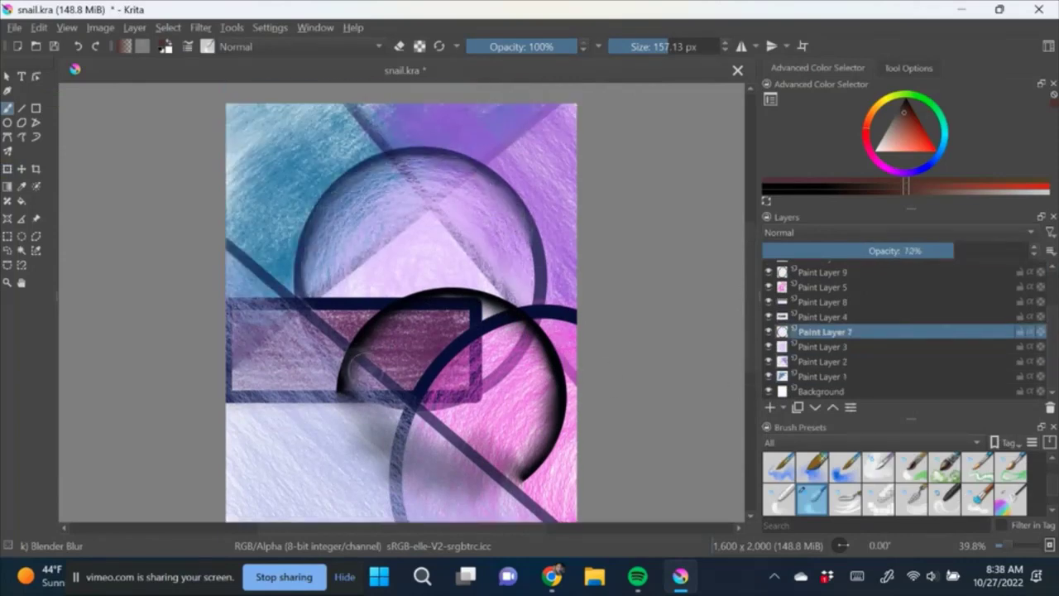
drag(538, 290, 510, 259)
mouse_move(521, 347)
mouse_down()
mouse_move(467, 405)
mouse_move(450, 312)
mouse_up()
- Blur the lower circle's edge and the diagonal line, then add a new layer
click(823, 302)
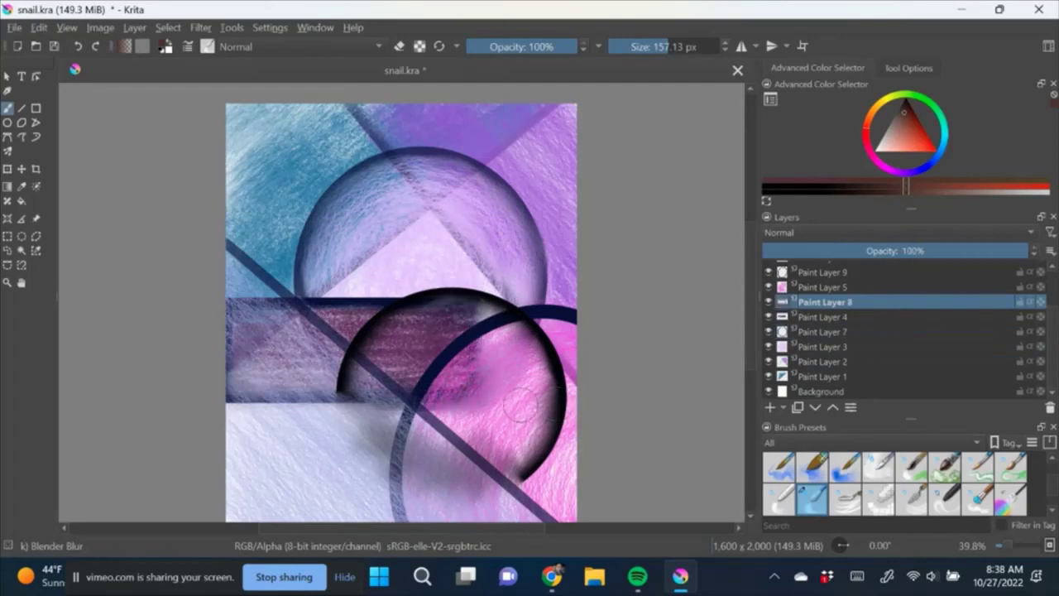
click(819, 272)
mouse_move(563, 323)
mouse_down()
mouse_move(492, 335)
mouse_move(414, 435)
mouse_up()
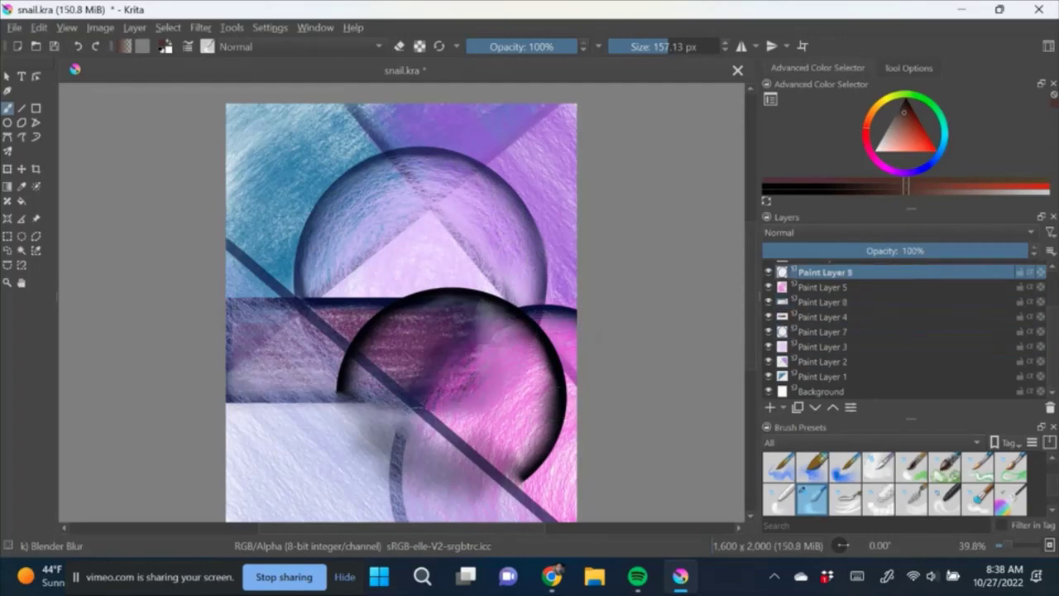
scroll(827, 331, up, 2)
click(823, 284)
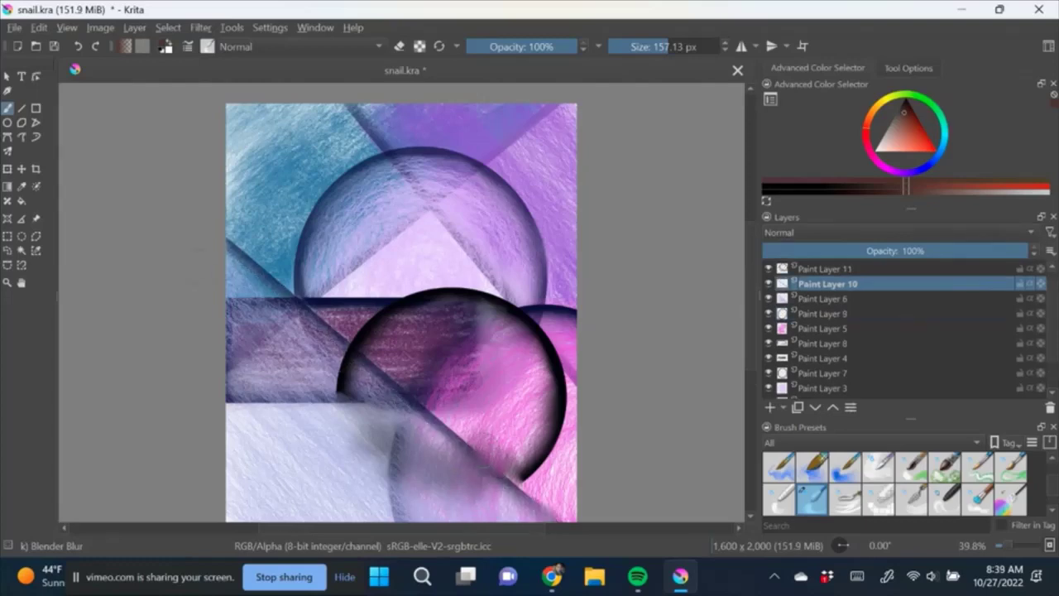
drag(376, 372, 499, 447)
key(Insert)
scroll(894, 484, down, 3)
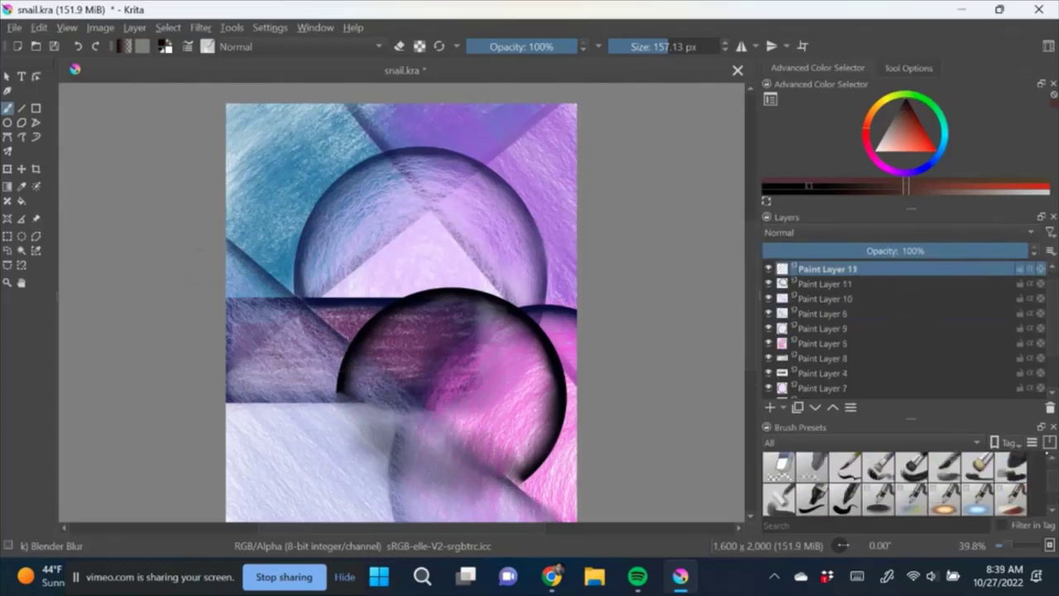
- Paint a black spiral inside the lower circle with a basic round brush
click(878, 466)
drag(451, 385, 527, 470)
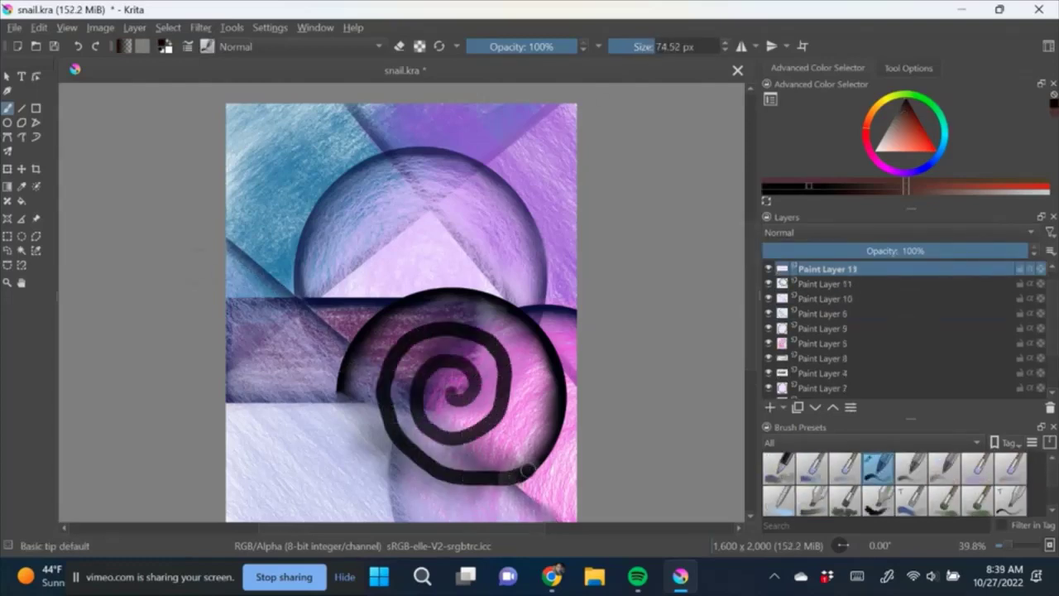
key(ctrl+z)
drag(451, 385, 472, 480)
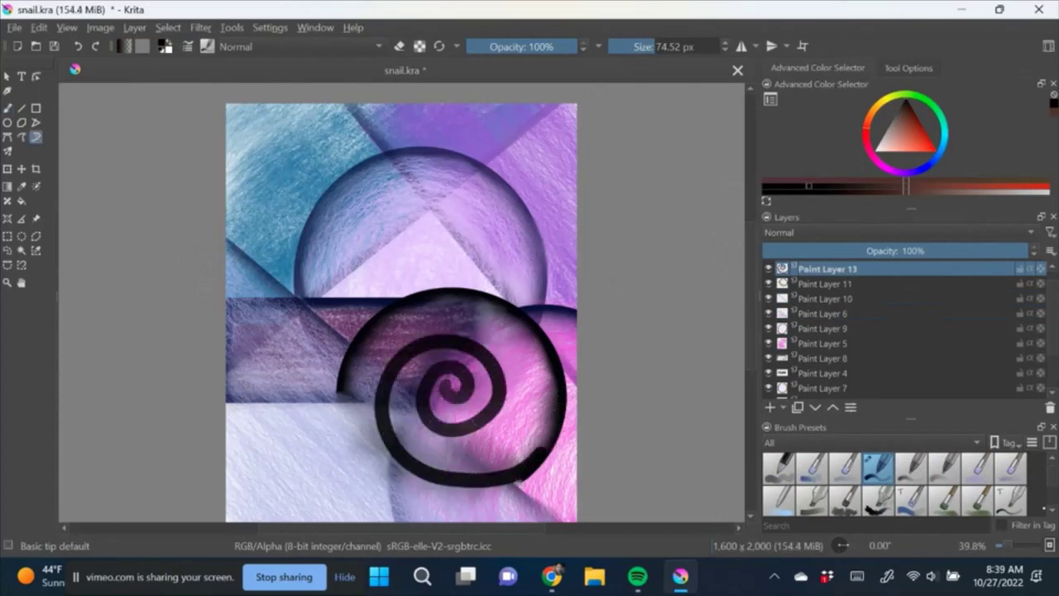
- Blur the spiral's edges into soft shading and add a new layer
key(slash)
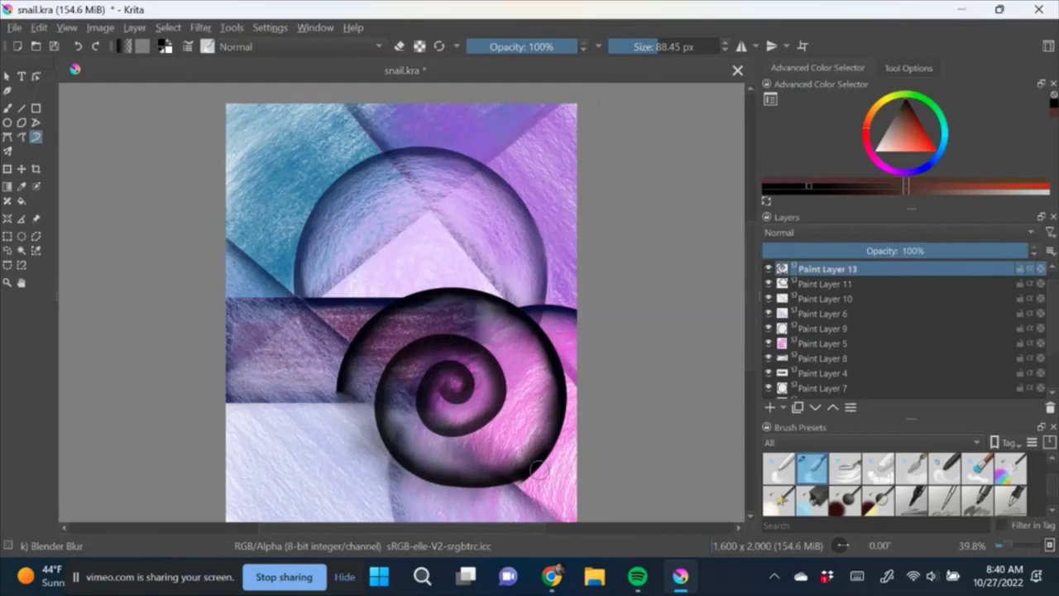
scroll(539, 470, down, 1)
click(770, 407)
scroll(893, 485, down, 2)
- On Paint Layer 12, paint the cream snail head, neck and foot with a basic round brush
click(845, 499)
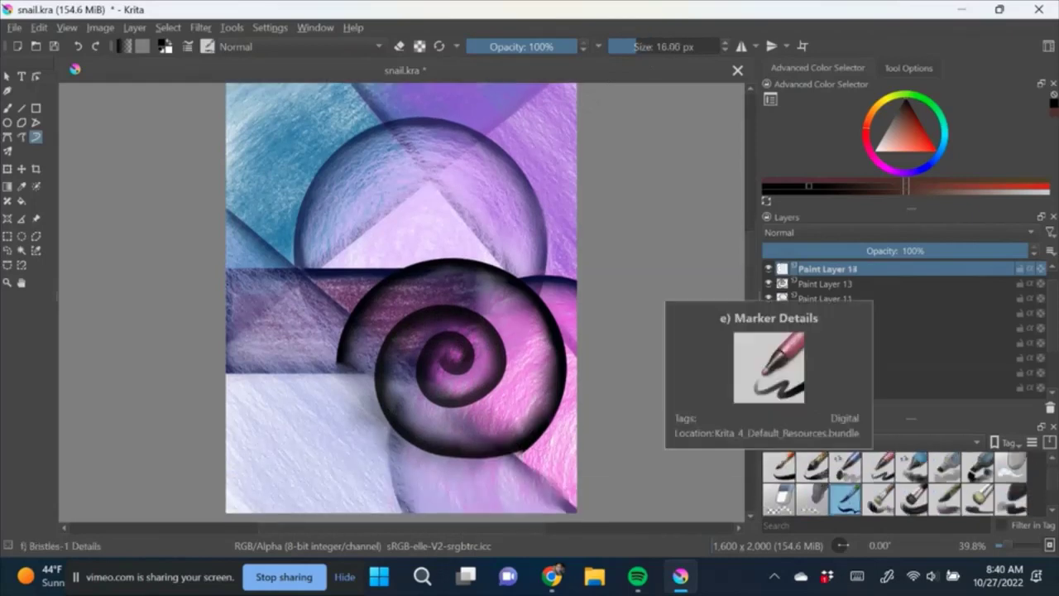
key(slash)
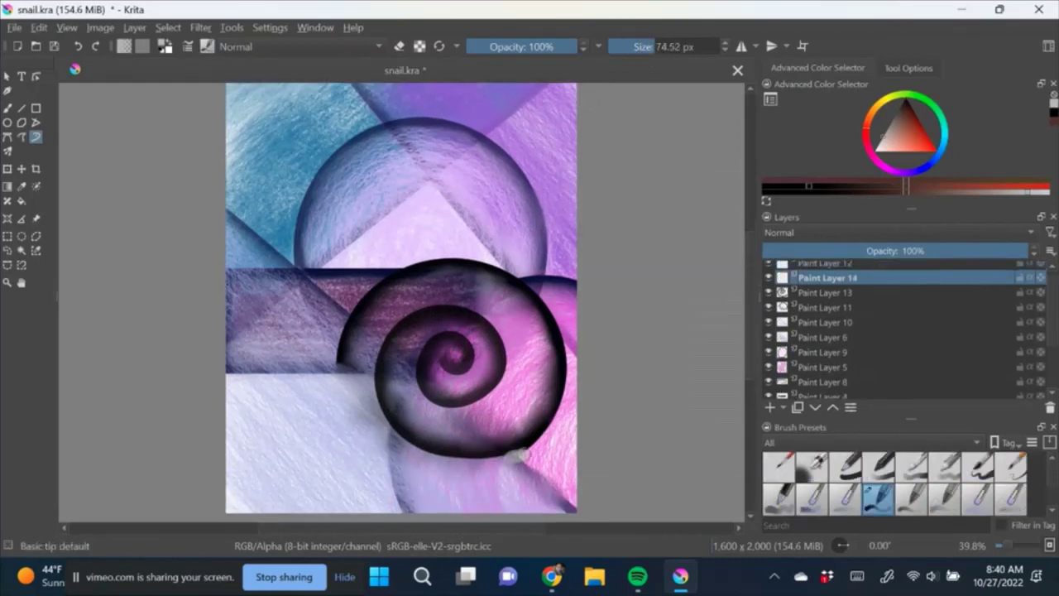
click(824, 264)
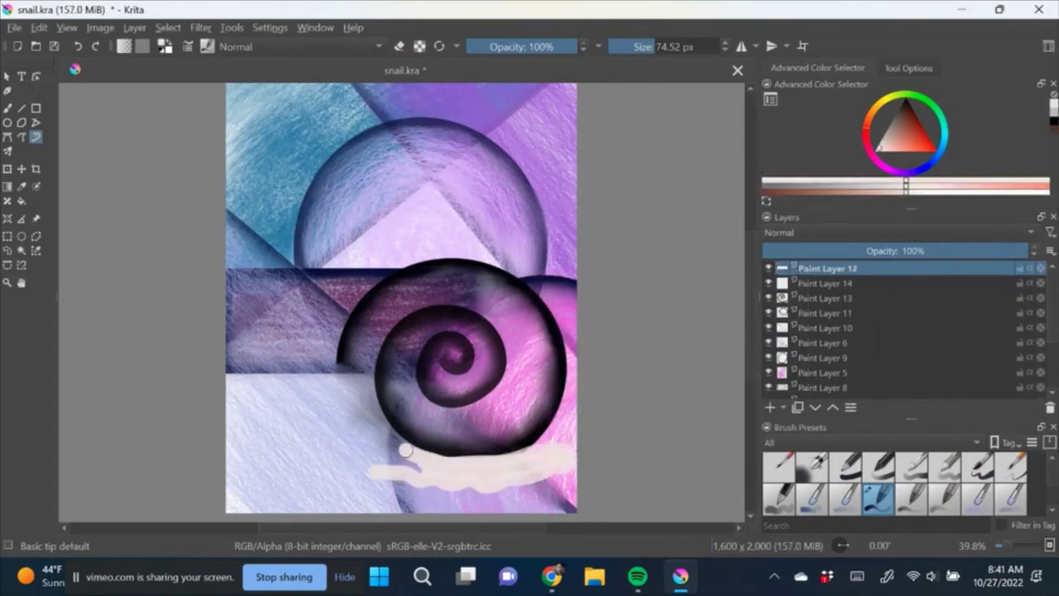
drag(295, 235, 340, 294)
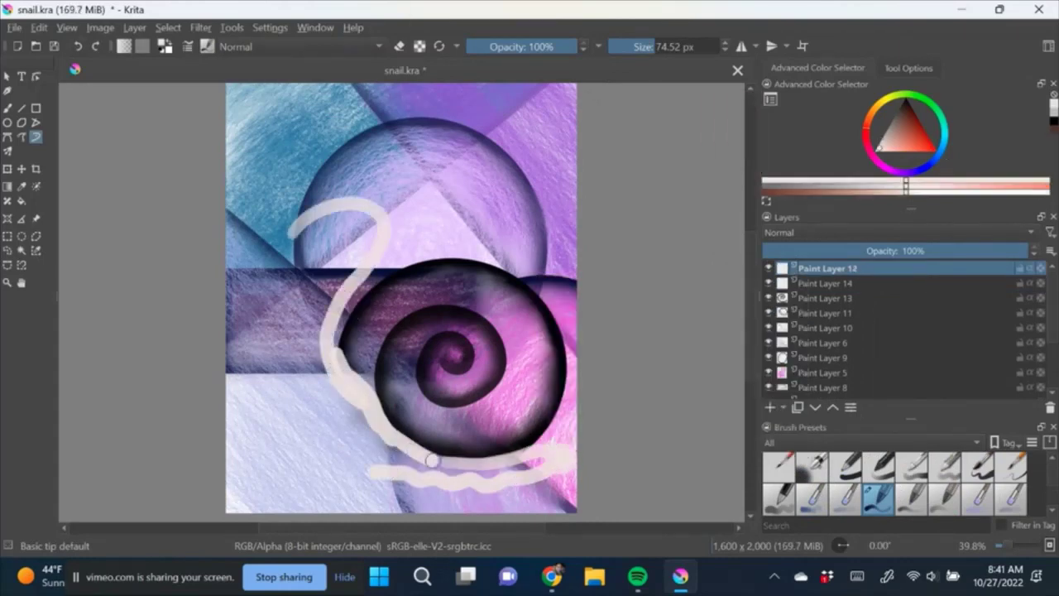
drag(431, 461, 296, 320)
drag(340, 216, 334, 223)
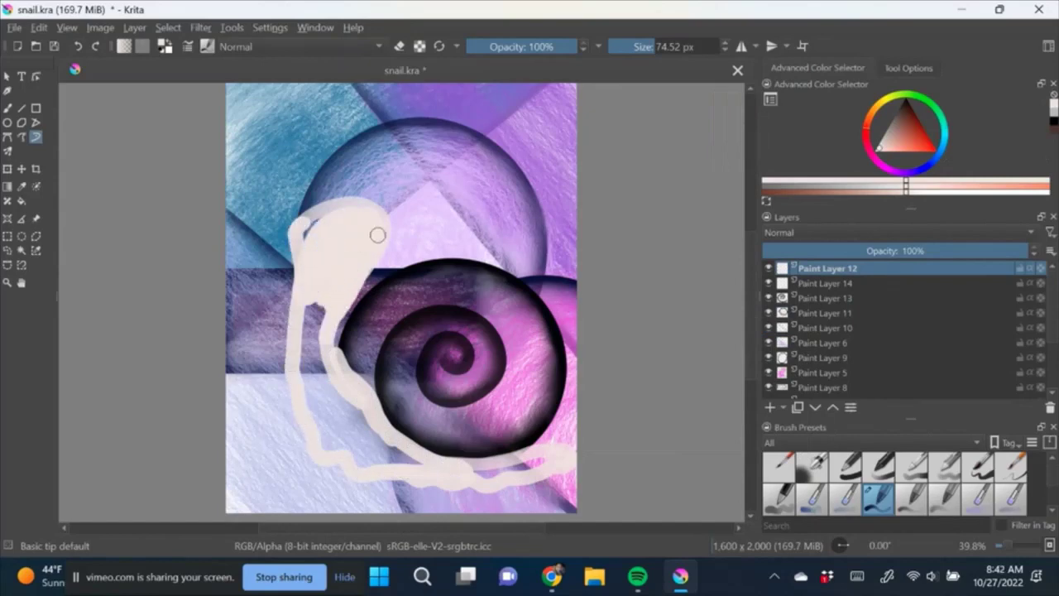
drag(305, 401, 300, 335)
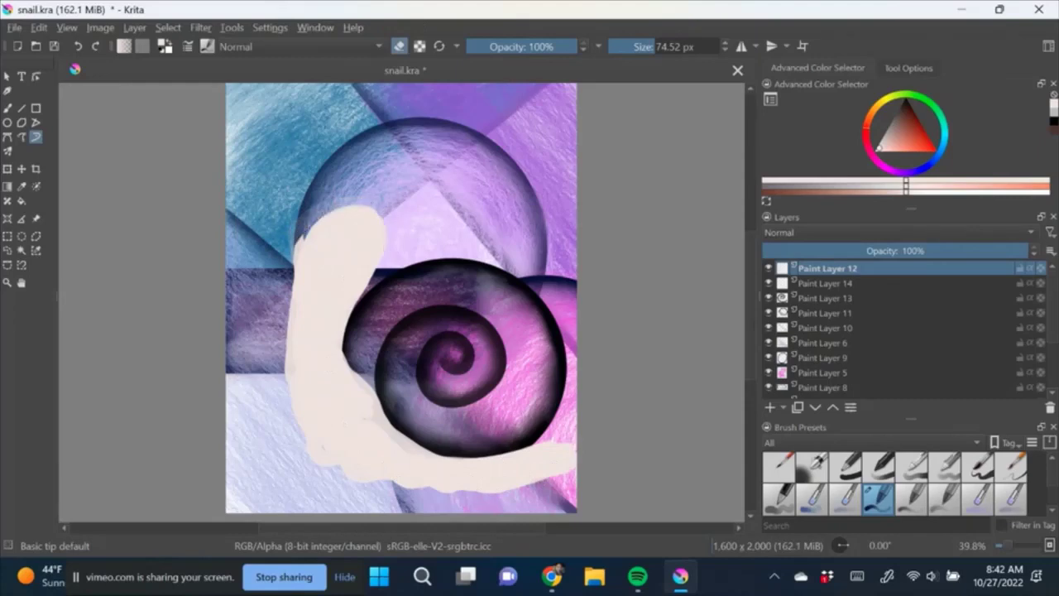
key(slash)
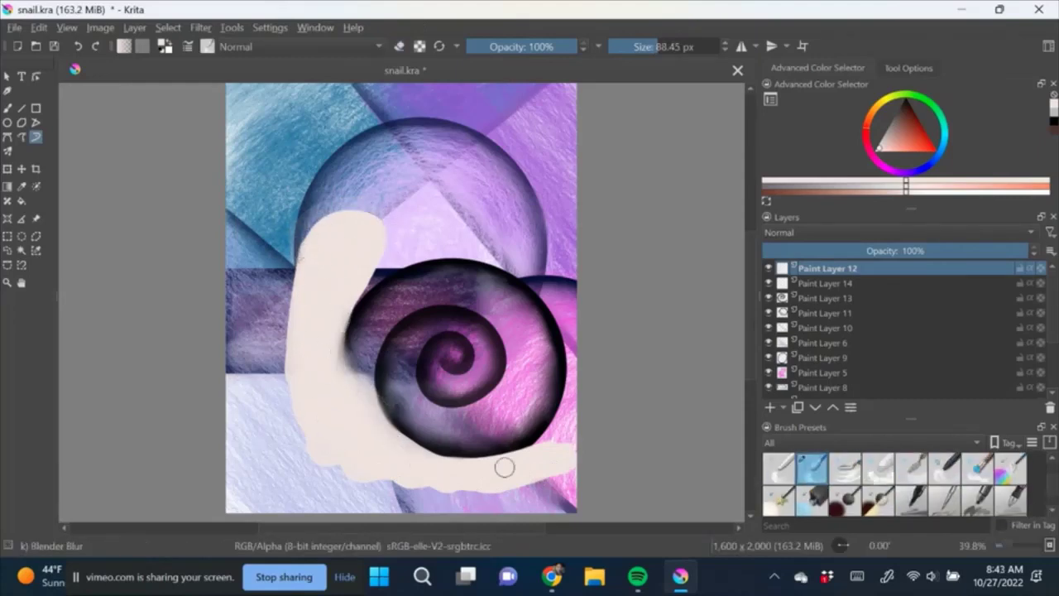
scroll(894, 483, down, 2)
- Paint a lavender-grey Bristle Large stroke along the snail's neck
click(877, 497)
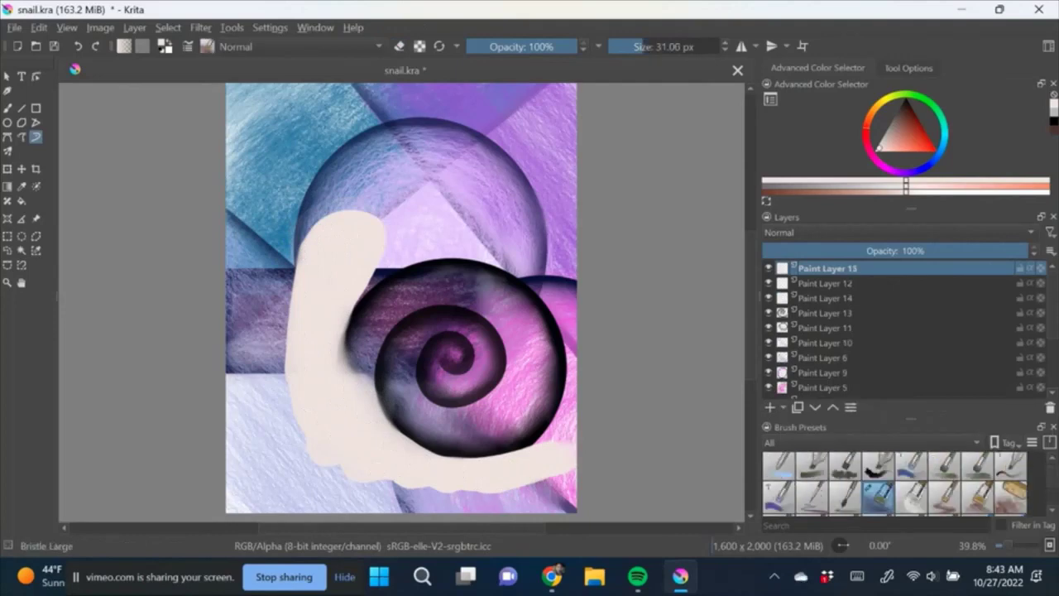
click(587, 315)
click(582, 406)
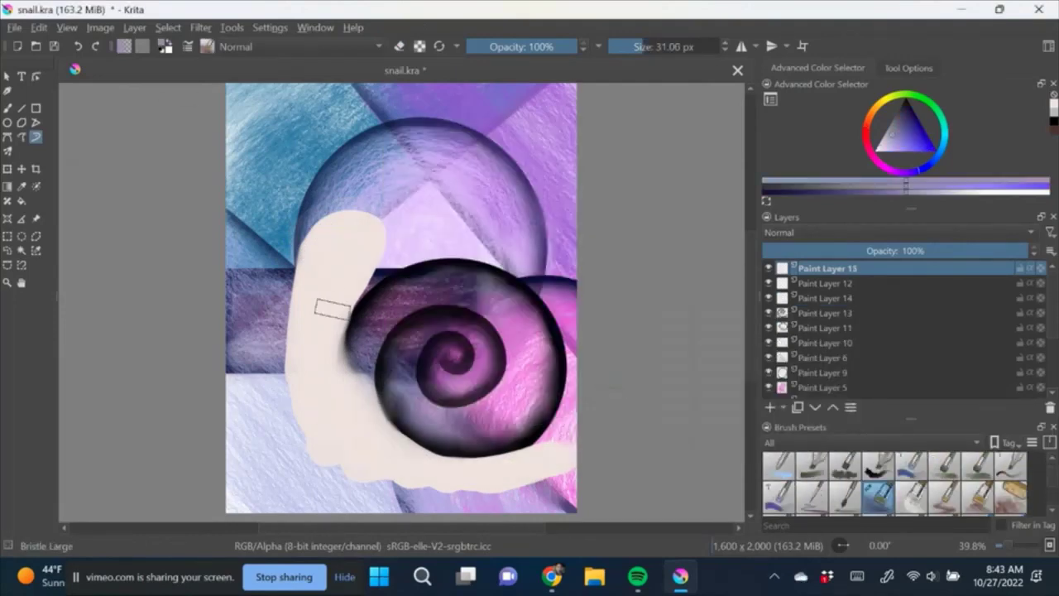
mouse_move(331, 307)
mouse_down()
mouse_move(359, 256)
mouse_move(389, 447)
mouse_move(563, 462)
mouse_up()
key(slash)
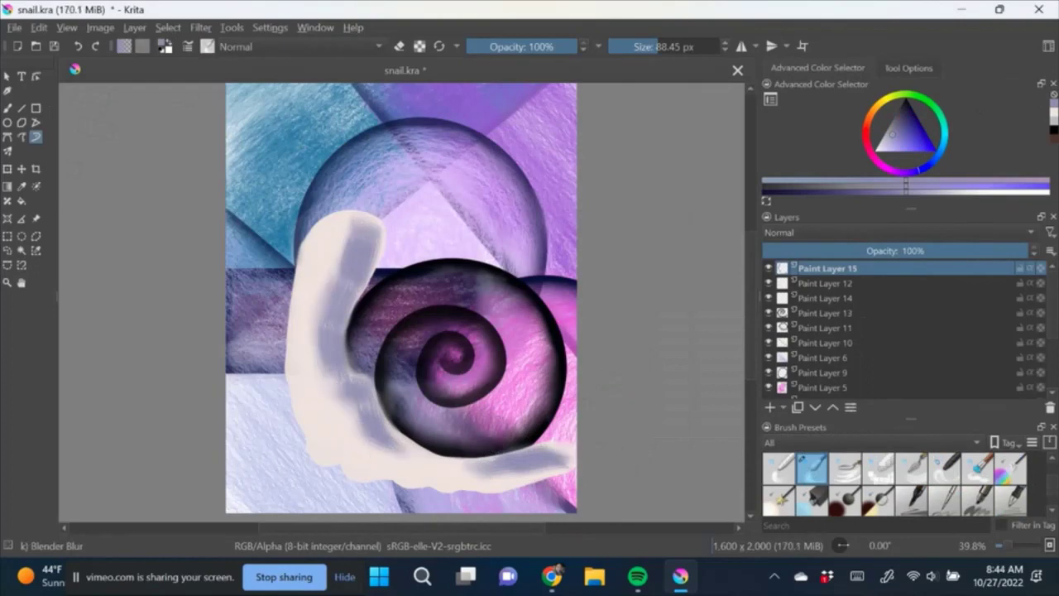
- On a new layer, add mauve-pink patches along the body's edge and foot, then blend them
click(124, 46)
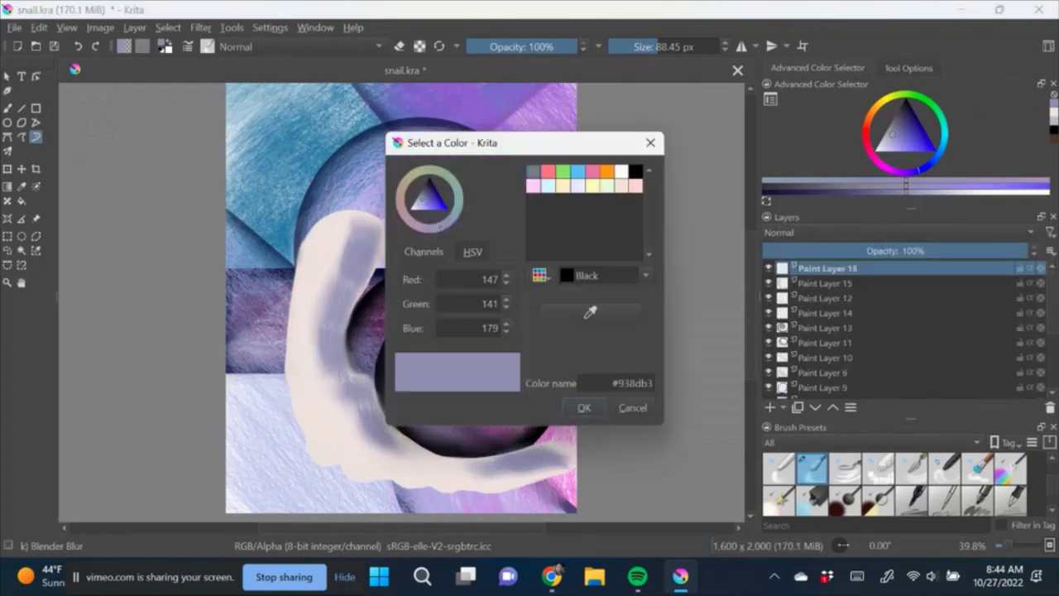
click(428, 199)
click(568, 406)
key(Insert)
key(slash)
drag(337, 412, 377, 464)
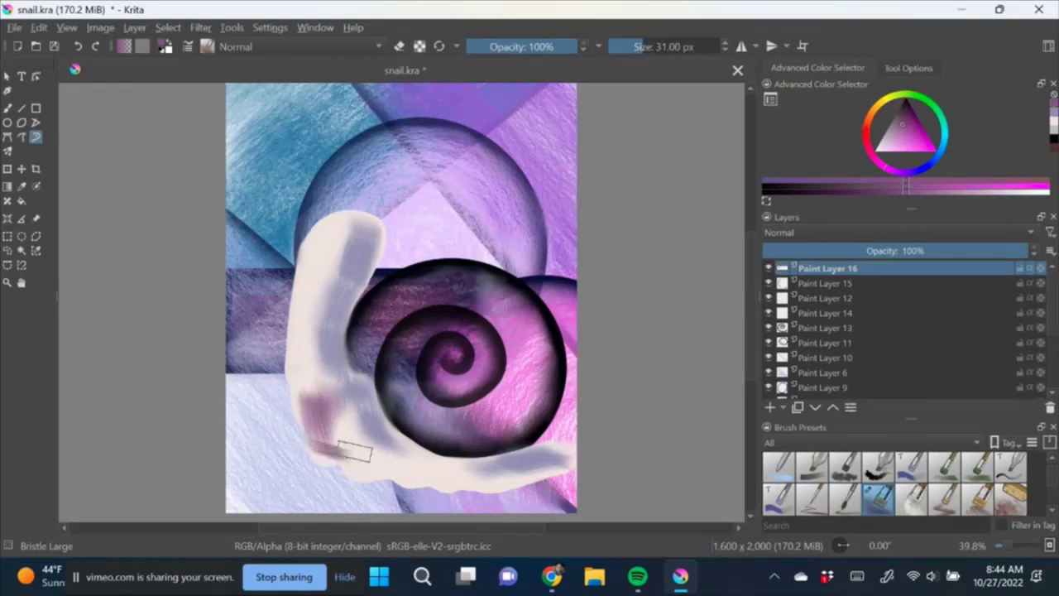
mouse_move(310, 364)
mouse_down()
mouse_move(303, 293)
mouse_move(323, 381)
mouse_up()
drag(397, 451, 546, 480)
scroll(894, 484, down, 2)
key(slash)
drag(311, 319, 305, 388)
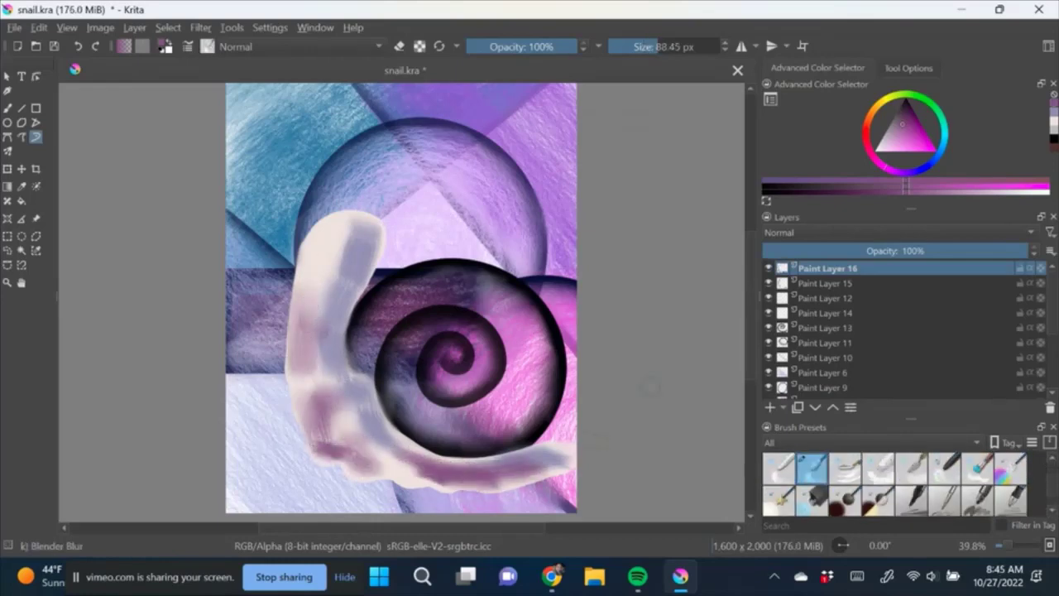
- Add grey Hatch noisy texture along the snail's foot, lower body and neck
scroll(894, 484, down, 3)
click(845, 499)
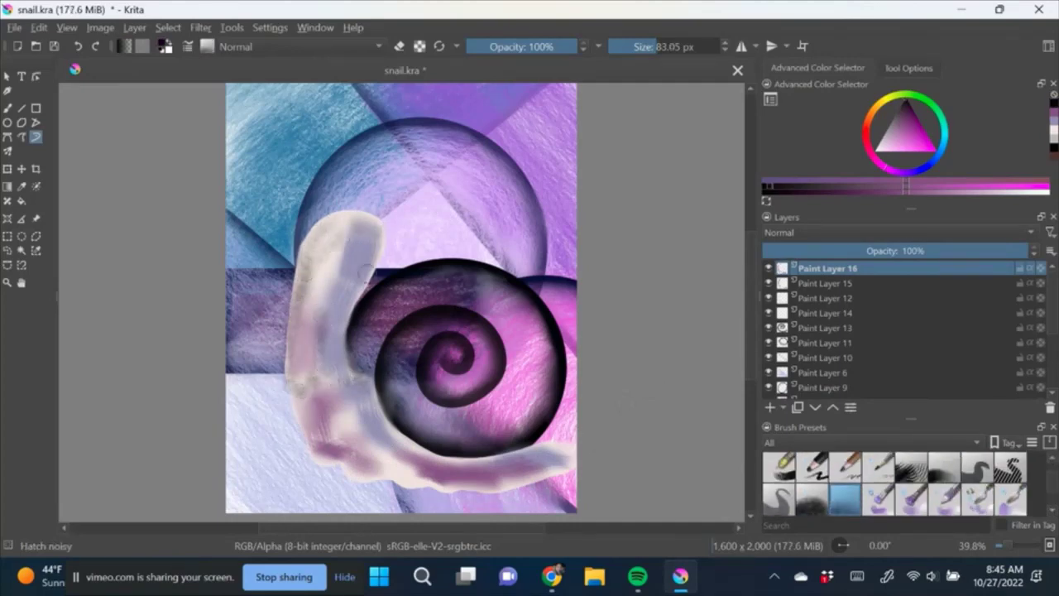
drag(405, 420, 559, 461)
drag(419, 480, 342, 425)
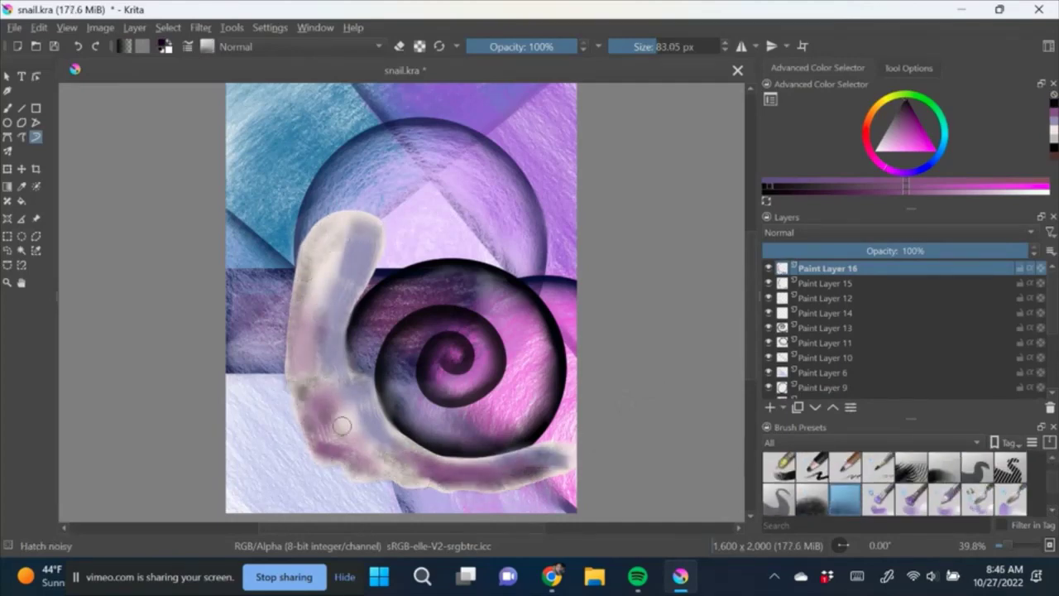
drag(324, 263, 339, 307)
scroll(894, 484, up, 3)
click(812, 468)
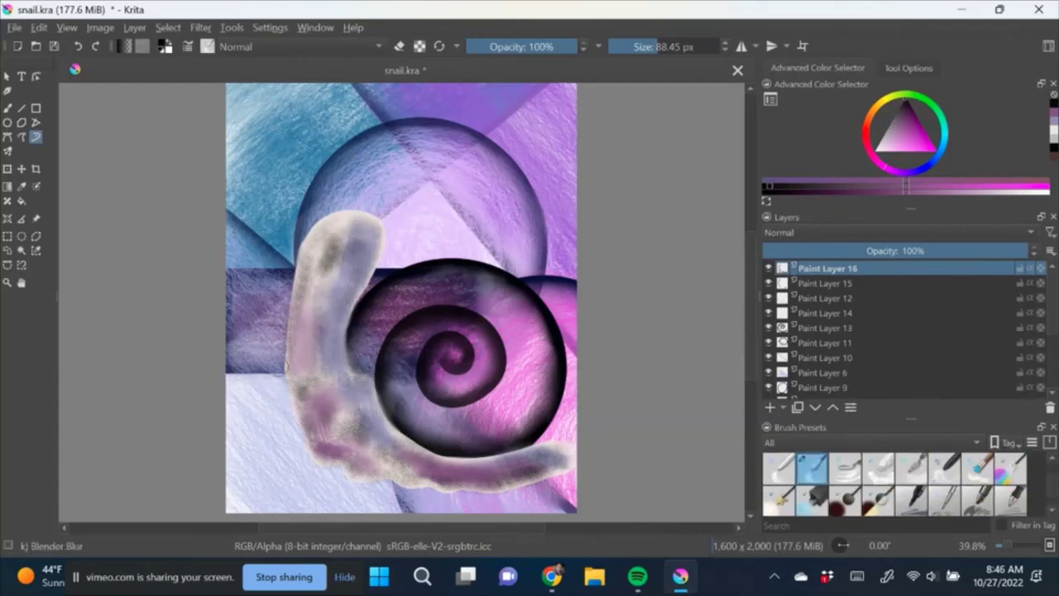
- Outline the snail's neck, left side and tail in black, then blur it into the body
scroll(894, 484, up, 3)
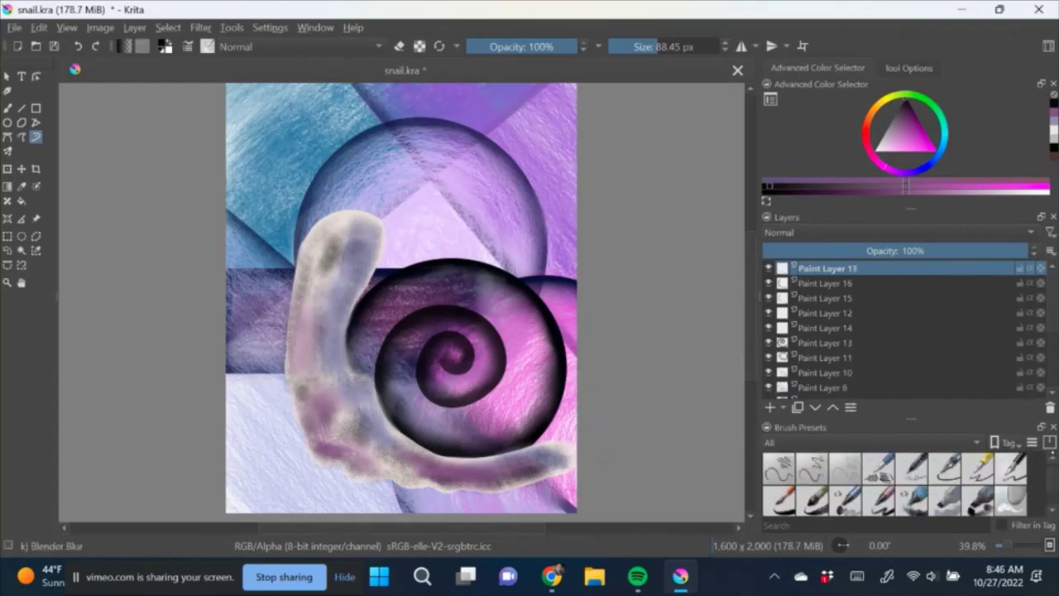
click(878, 496)
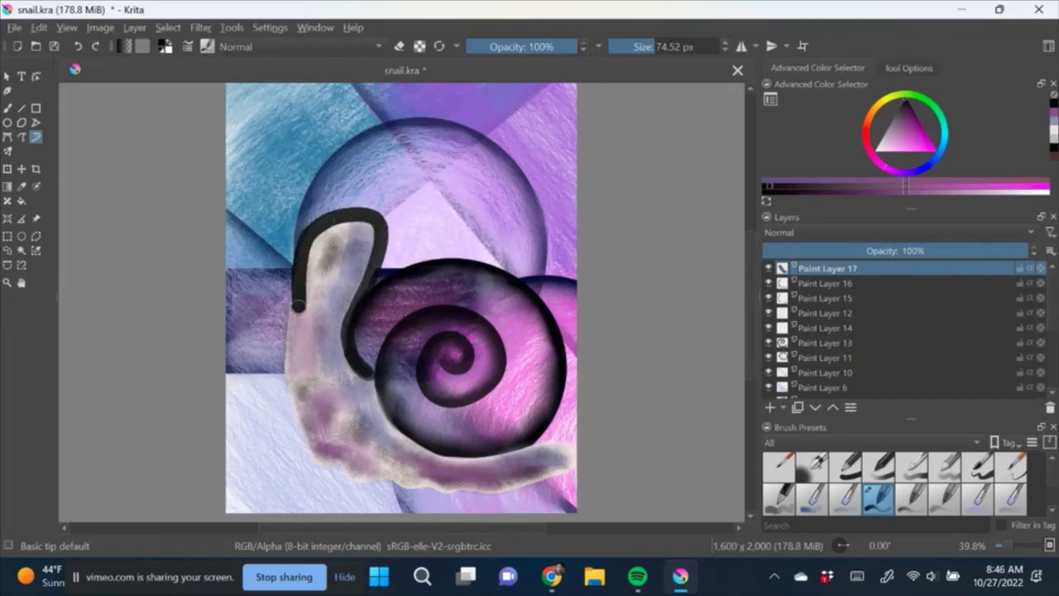
drag(298, 306, 310, 447)
drag(503, 490, 364, 376)
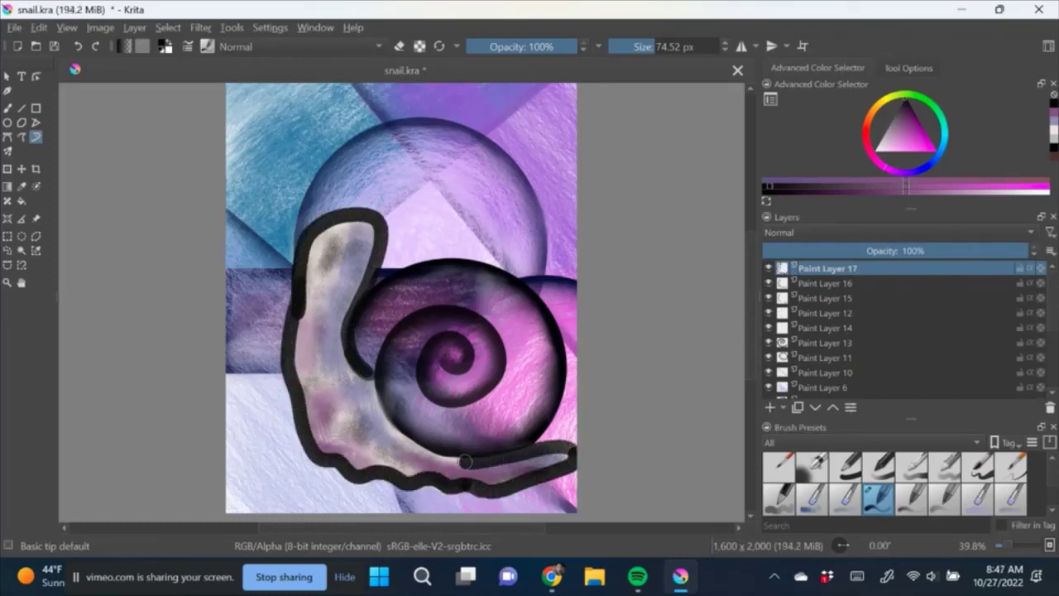
scroll(894, 484, up, 3)
click(812, 467)
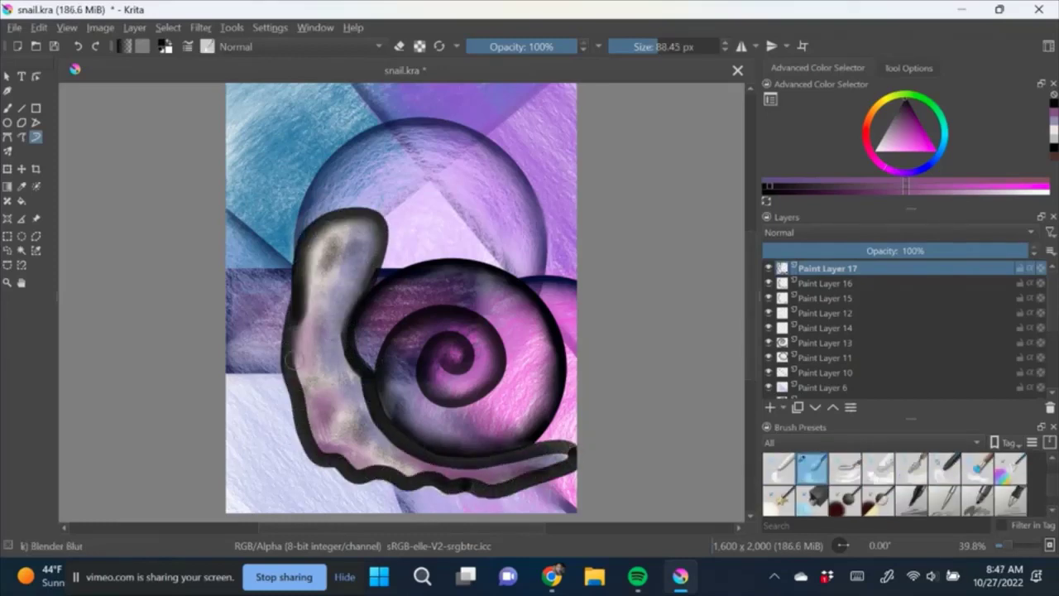
drag(571, 461, 356, 348)
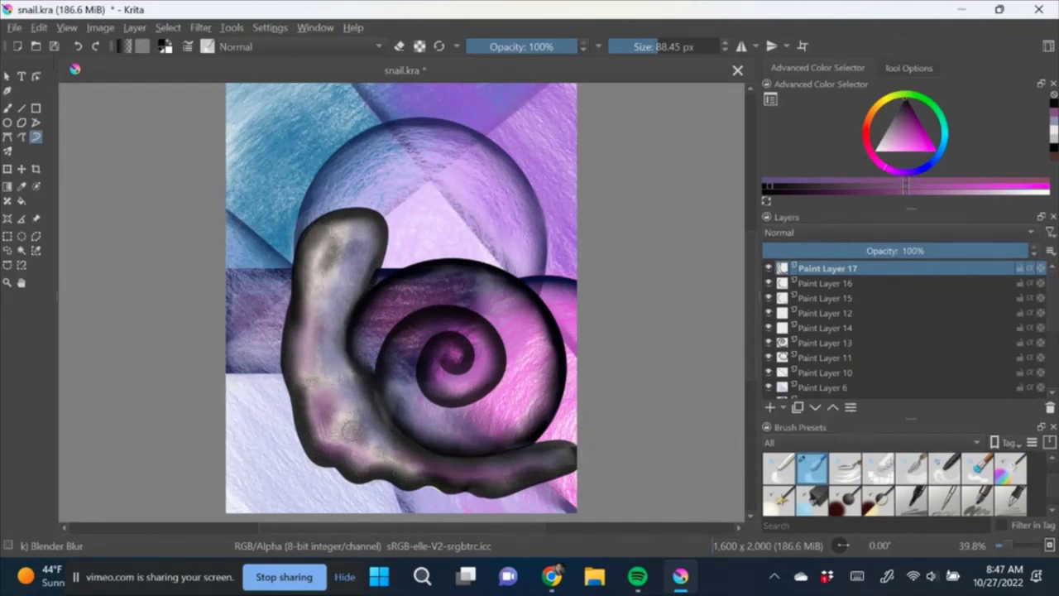
- On a new layer, darken and blur the neck edges and lower body
key(Insert)
scroll(894, 484, down, 3)
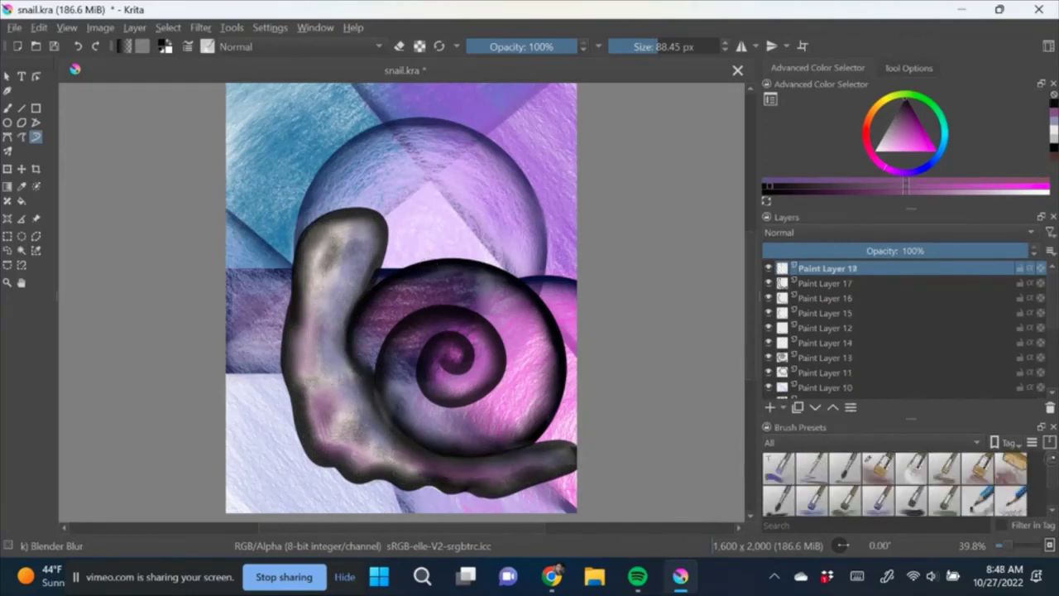
click(879, 498)
mouse_move(377, 236)
mouse_down()
mouse_move(356, 299)
mouse_move(380, 220)
mouse_move(354, 310)
mouse_up()
key(slash)
key(slash)
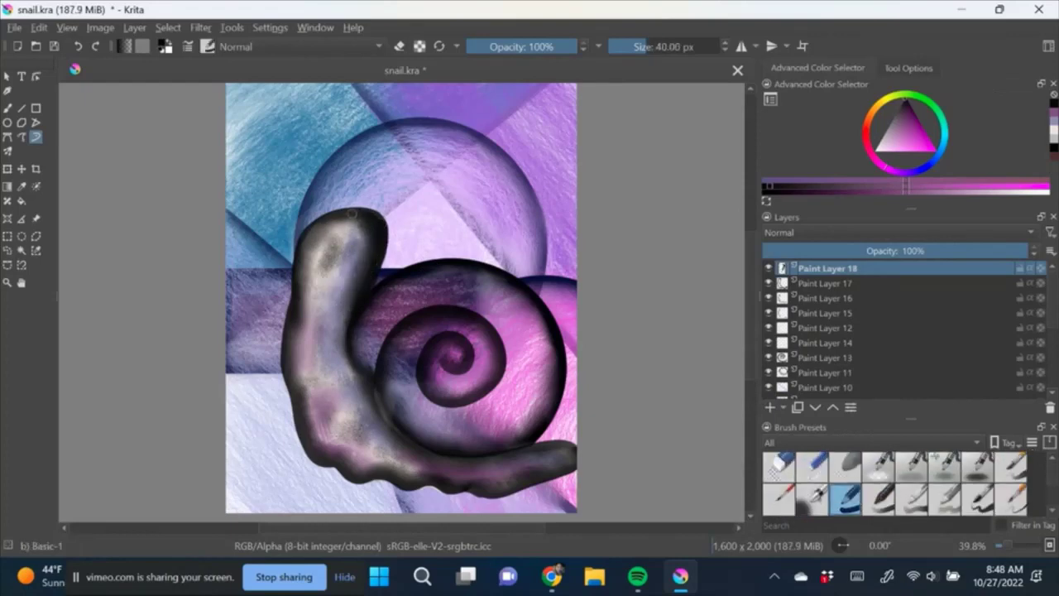
drag(359, 214, 294, 290)
drag(306, 410, 315, 454)
drag(354, 378, 410, 455)
key(slash)
drag(304, 397, 323, 468)
drag(328, 222, 303, 288)
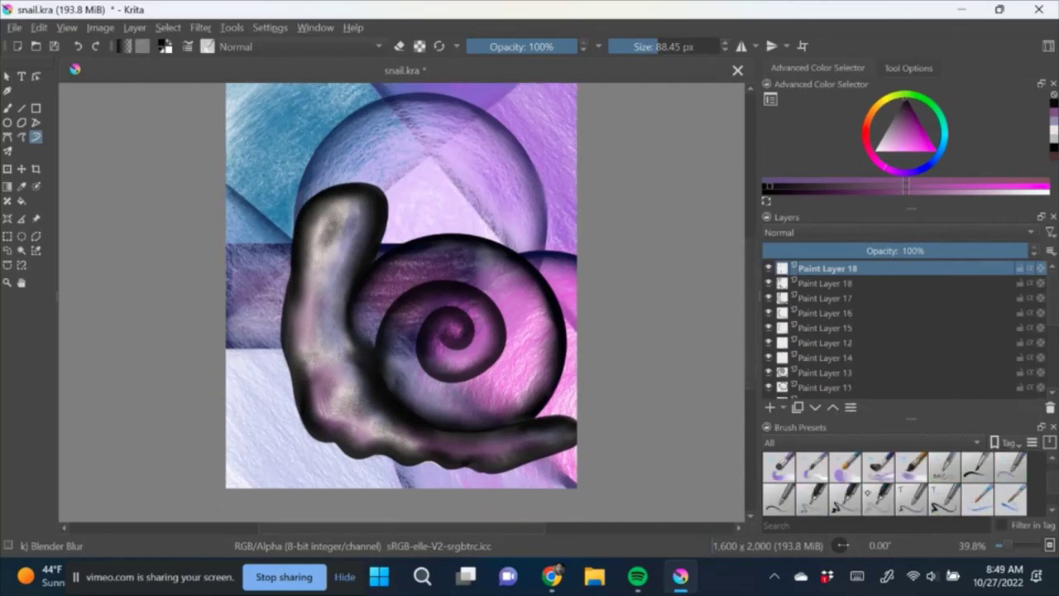
- Add thin white highlight lines along the neck top, left edge, lower body and underside
drag(321, 198, 374, 190)
drag(298, 260, 294, 302)
drag(302, 396, 329, 432)
mouse_move(377, 384)
mouse_down()
mouse_move(412, 425)
mouse_move(523, 435)
mouse_up()
- Add a white foot-edge highlight and blur the neck and underside highlights into sheen
drag(401, 460, 489, 465)
key(slash)
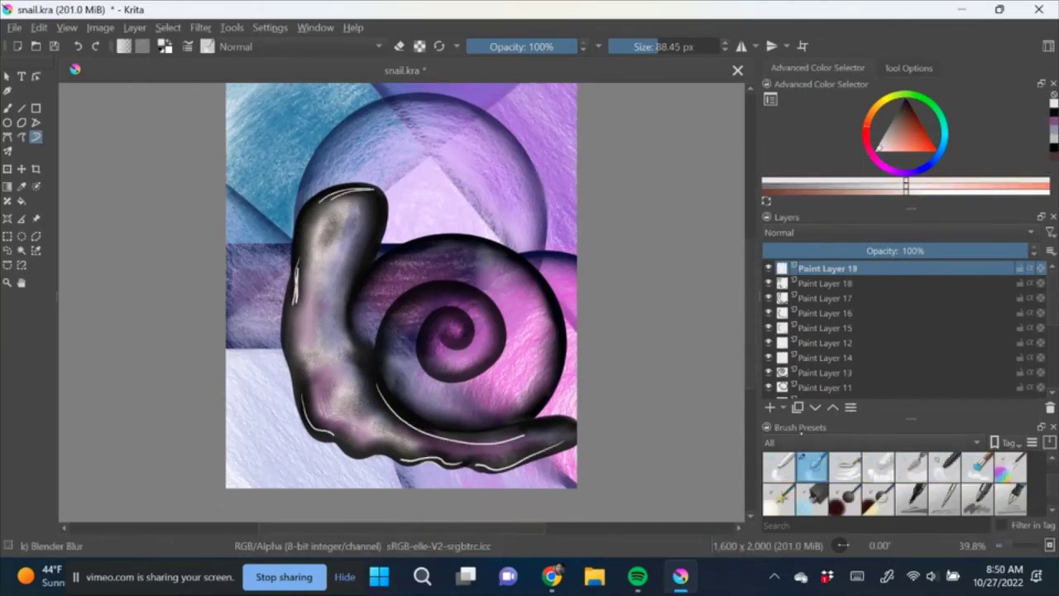
drag(311, 261, 288, 311)
mouse_move(377, 196)
mouse_down()
mouse_move(321, 199)
mouse_move(304, 394)
mouse_move(331, 435)
mouse_up()
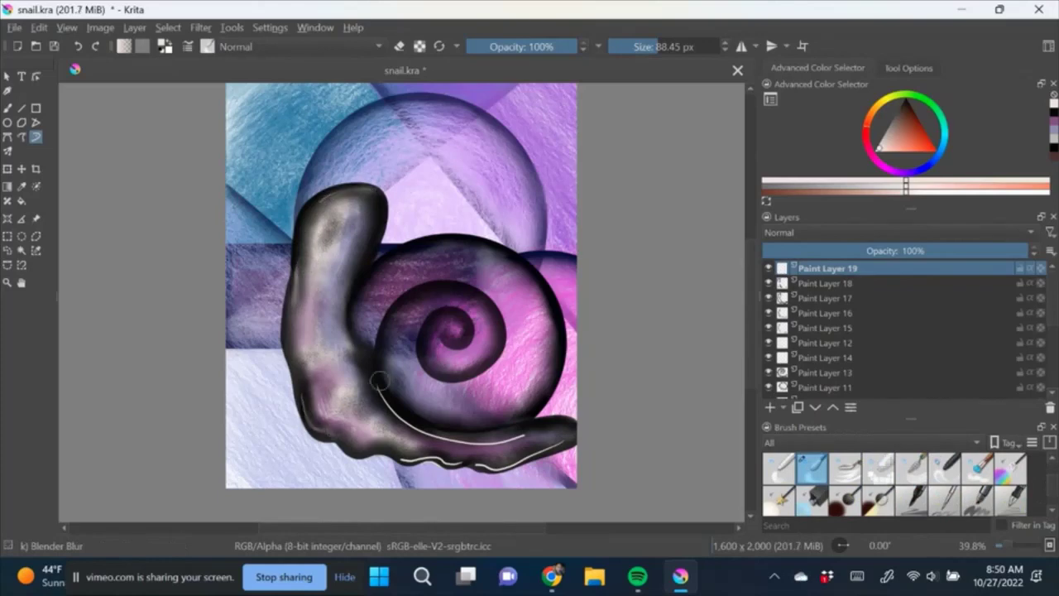
mouse_move(378, 383)
mouse_down()
mouse_move(526, 437)
mouse_move(480, 467)
mouse_move(397, 459)
mouse_up()
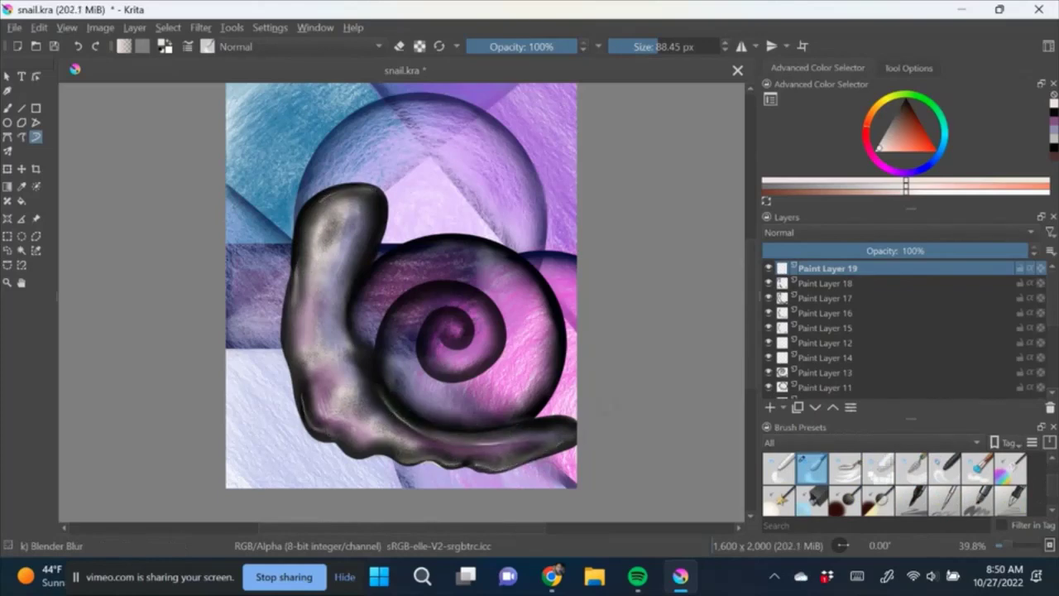
- On a new layer, paint a white neck highlight and soften it into a sheen
key(Insert)
key(slash)
mouse_move(348, 245)
mouse_down()
mouse_move(321, 364)
mouse_move(328, 354)
mouse_up()
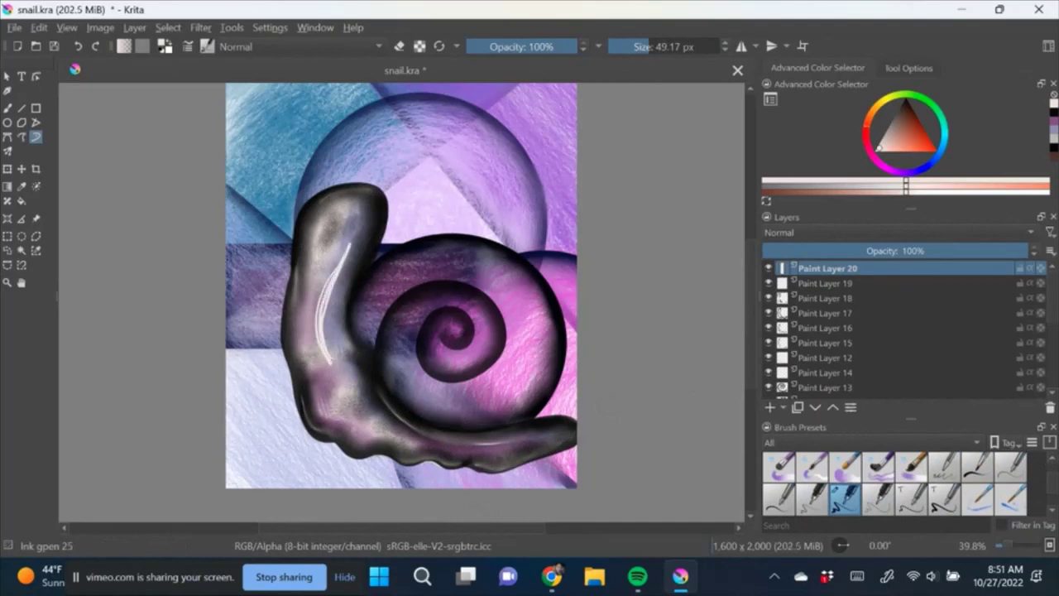
key(slash)
drag(348, 243, 323, 350)
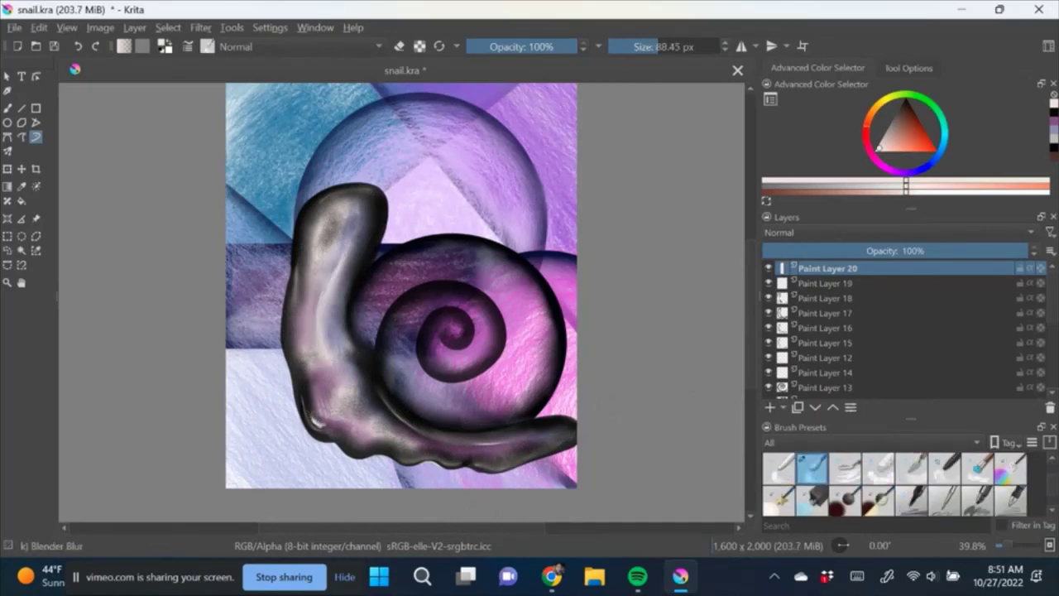
- Paint several white shine arcs across the shell's coils and spiral centre
key(slash)
drag(468, 259, 523, 302)
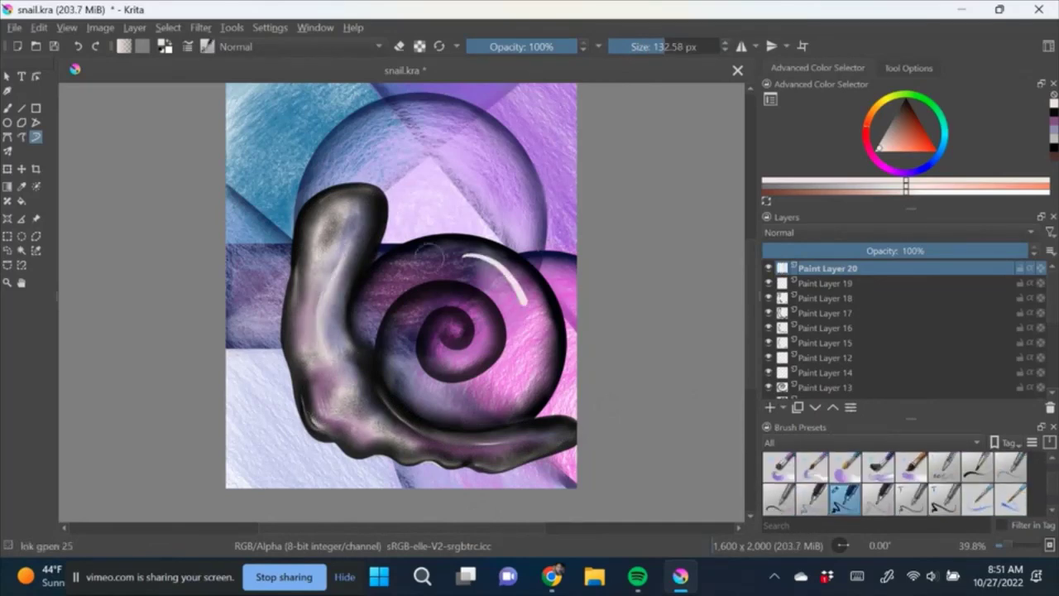
drag(398, 331, 438, 296)
drag(458, 364, 478, 355)
drag(542, 356, 496, 407)
mouse_move(368, 302)
mouse_down()
mouse_move(406, 263)
mouse_move(523, 302)
mouse_up()
- Blur the white shine arcs throughout the spiral shell
key(slash)
drag(542, 355, 496, 408)
drag(438, 333, 462, 324)
drag(395, 329, 437, 283)
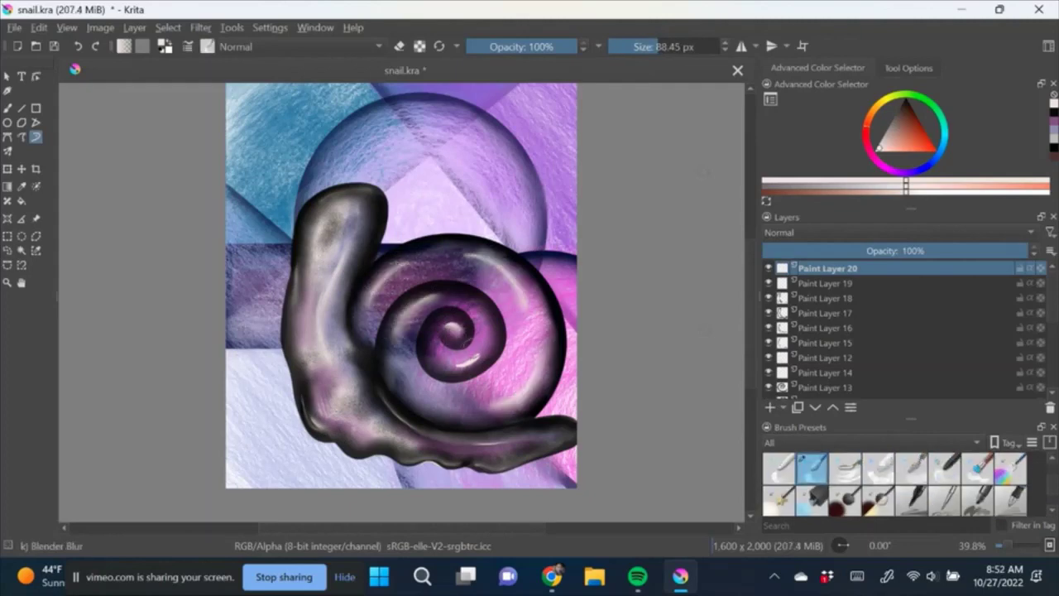
drag(458, 364, 484, 353)
key(slash)
- Airbrush soft black shading over the shell's upper, outer and inner coils
key(d)
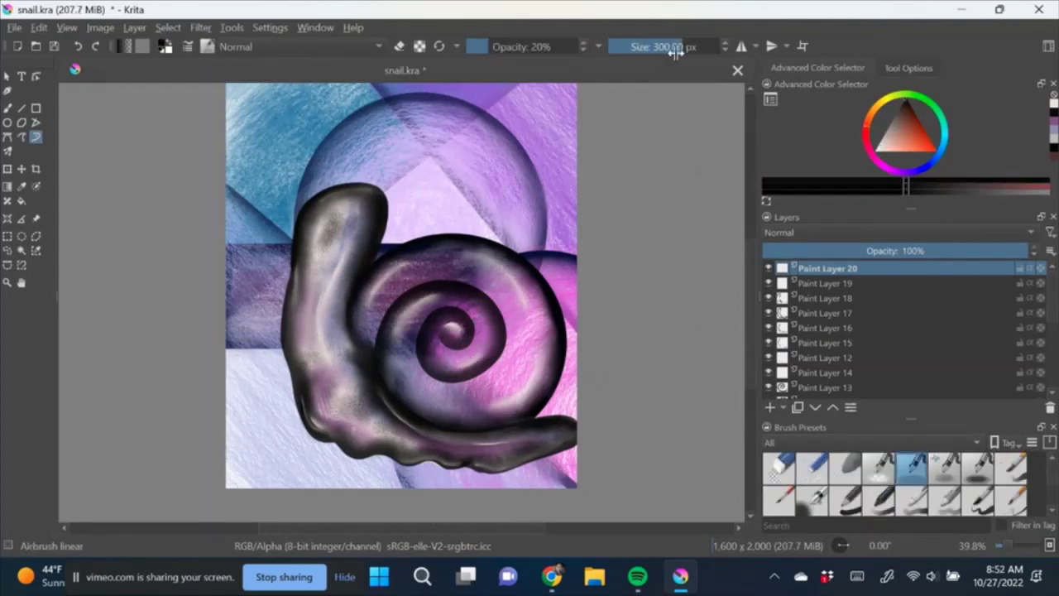
mouse_move(374, 323)
mouse_down()
mouse_move(414, 264)
mouse_move(522, 306)
mouse_up()
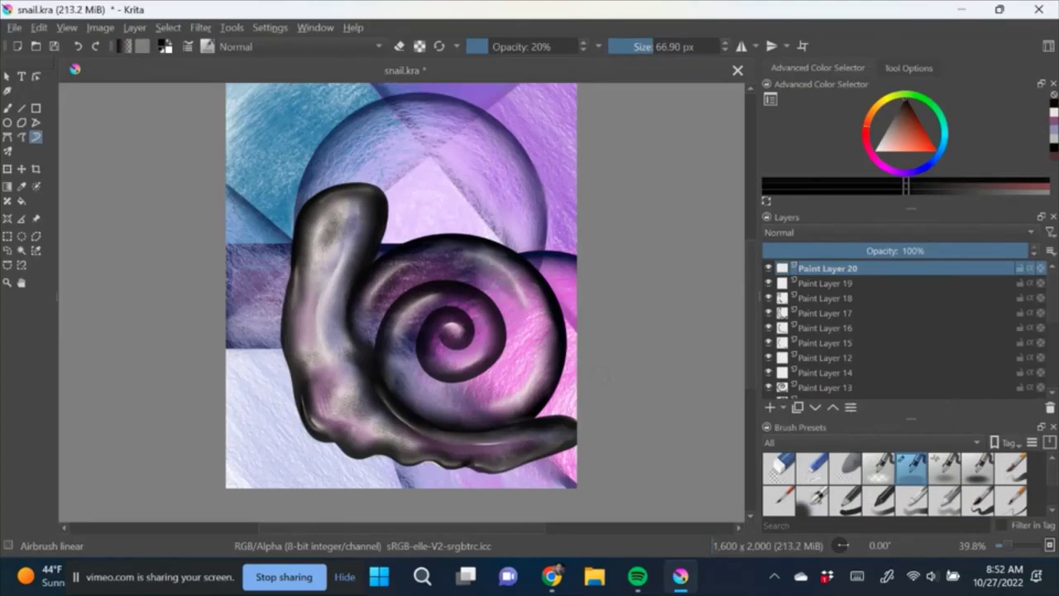
drag(480, 247, 536, 313)
mouse_move(492, 269)
mouse_down()
mouse_move(538, 331)
mouse_move(497, 410)
mouse_up()
drag(451, 331, 480, 364)
drag(424, 306, 403, 337)
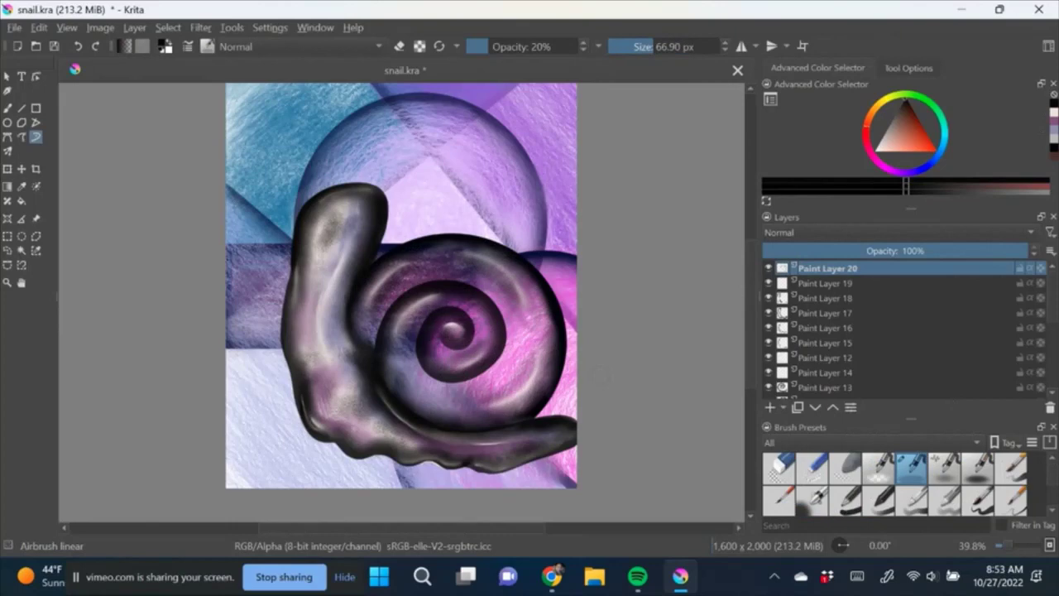
- Paint a soft shadow beneath the snail's foot and add a new layer
mouse_move(297, 430)
mouse_down()
mouse_move(566, 451)
mouse_move(286, 451)
mouse_move(290, 413)
mouse_up()
drag(290, 460, 570, 447)
key(Insert)
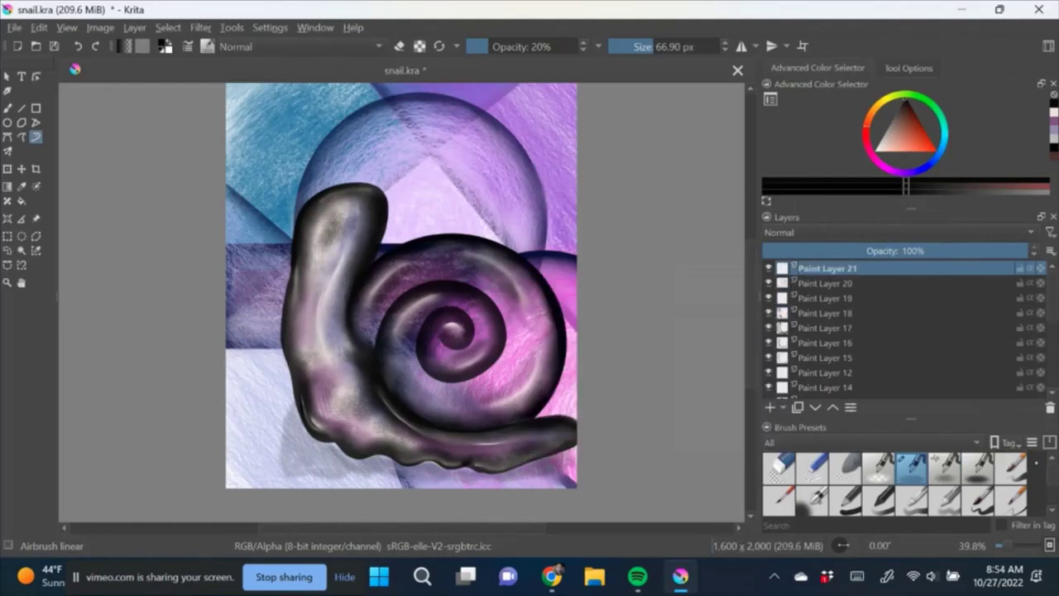
click(1011, 498)
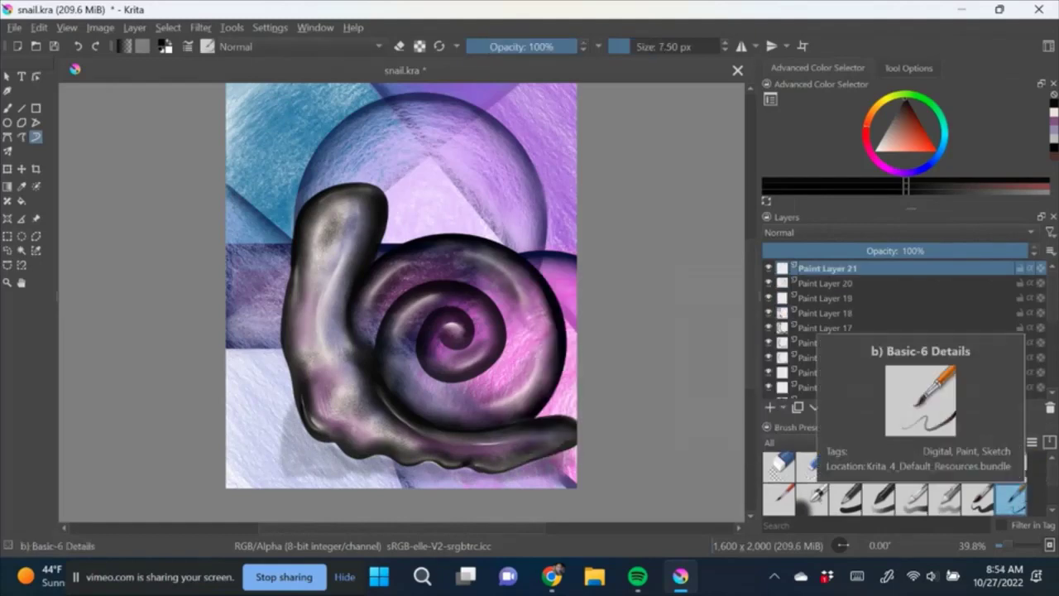
- Blend the lower edge, then airbrush trial black shading along the snail's left and lower edges
right_click(301, 355)
click(347, 412)
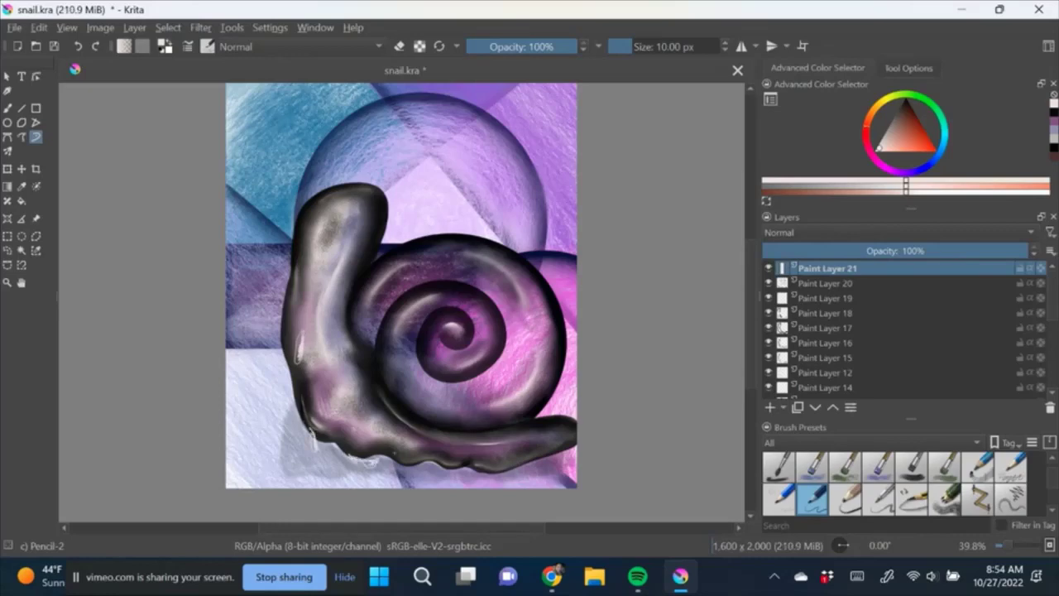
drag(286, 413, 288, 457)
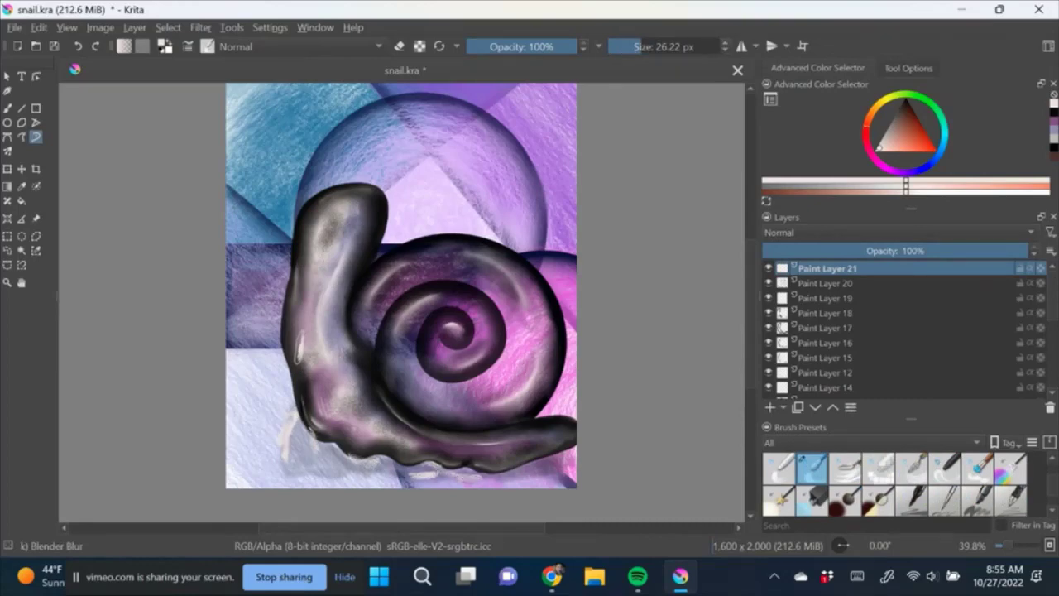
key(Insert)
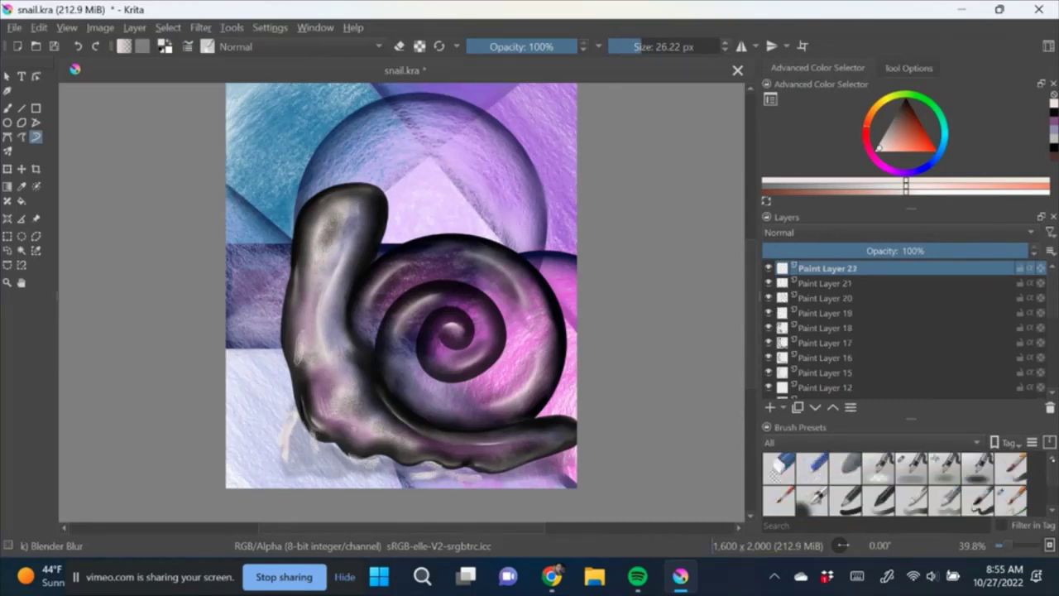
click(978, 468)
key(d)
drag(305, 332, 300, 368)
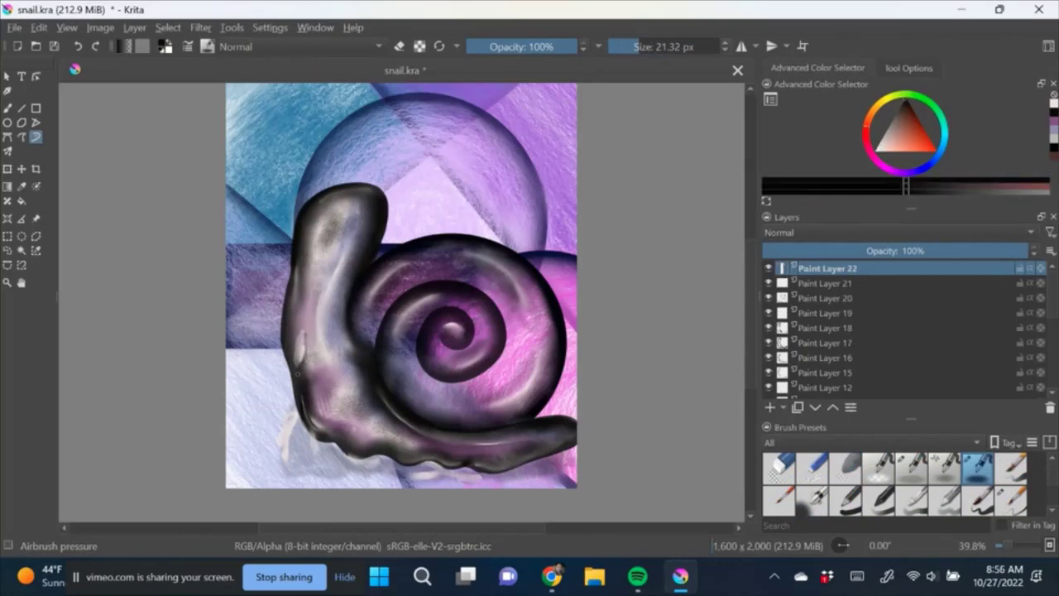
mouse_move(293, 407)
mouse_down()
mouse_move(281, 432)
mouse_move(379, 479)
mouse_move(487, 479)
mouse_up()
drag(408, 475, 493, 485)
key(/)
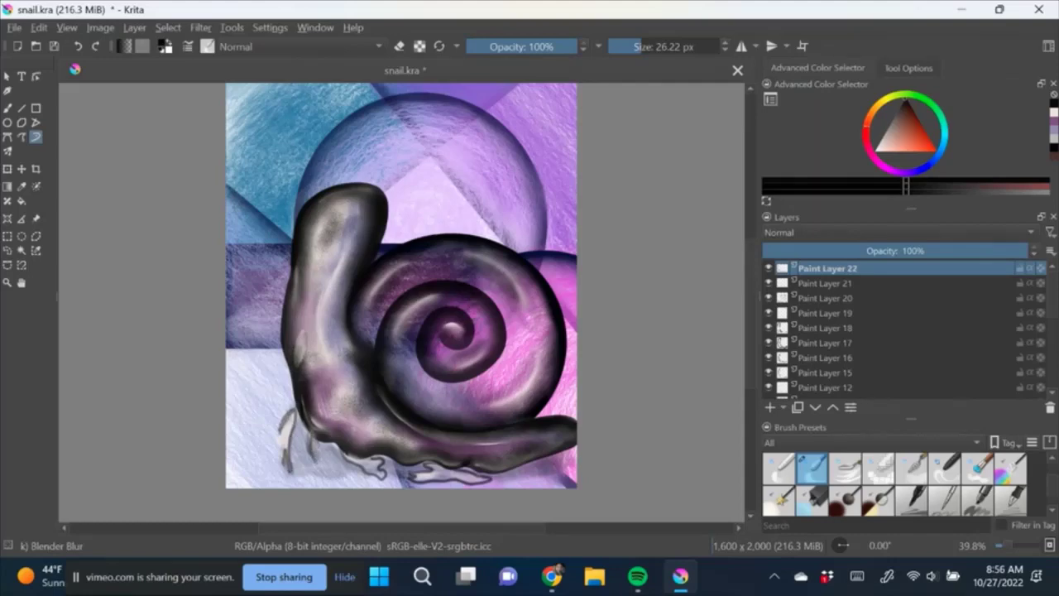
- Delete the shading layer, add a fresh empty layer, and pick the Basic-1 brush
key(shift+Delete)
key(shift+Delete)
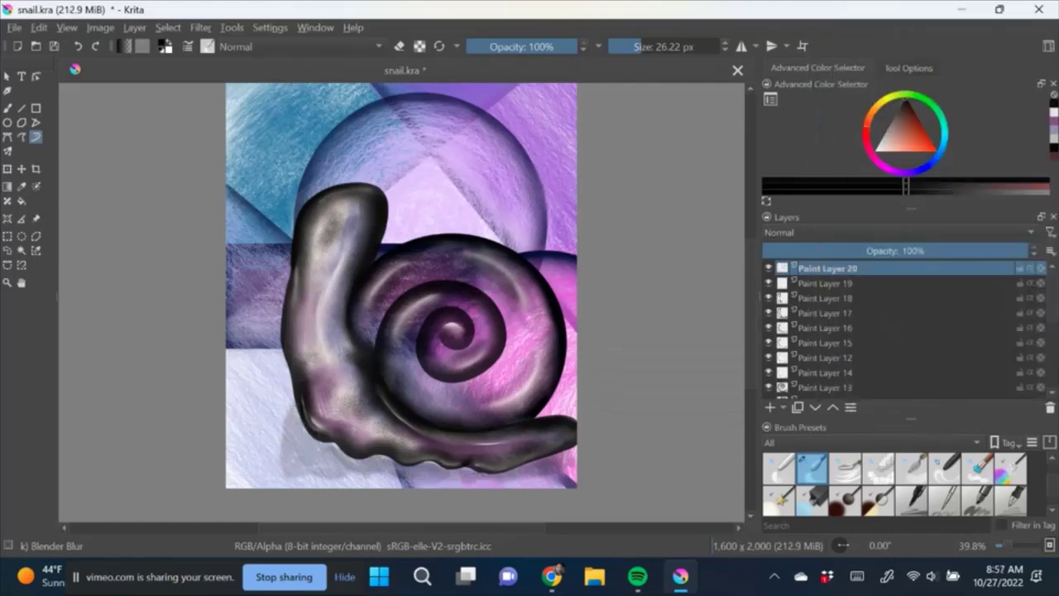
scroll(402, 303, up, 3)
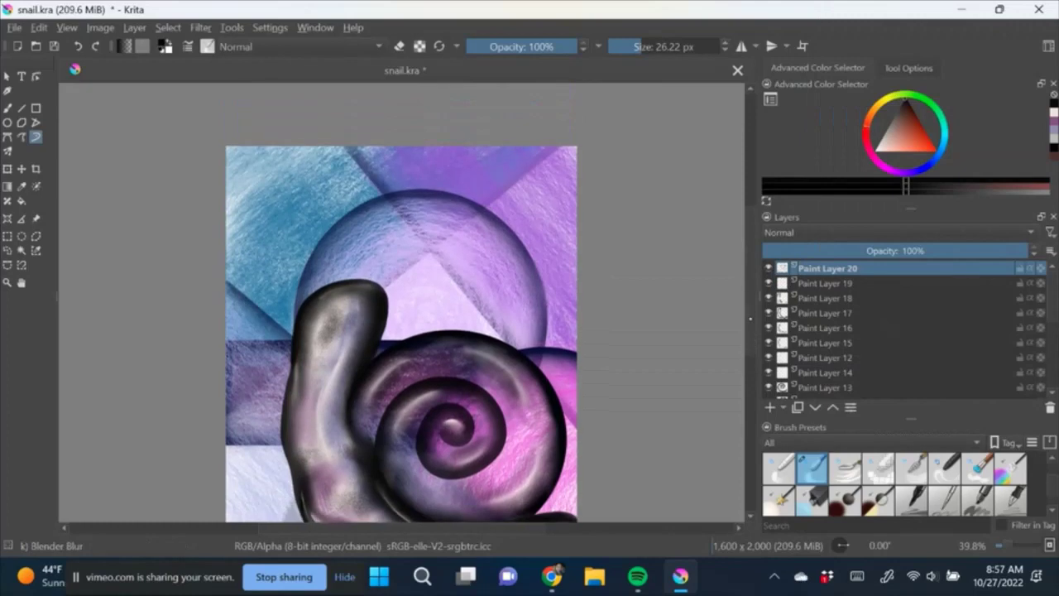
scroll(401, 303, down, 1)
key(Insert)
key(v)
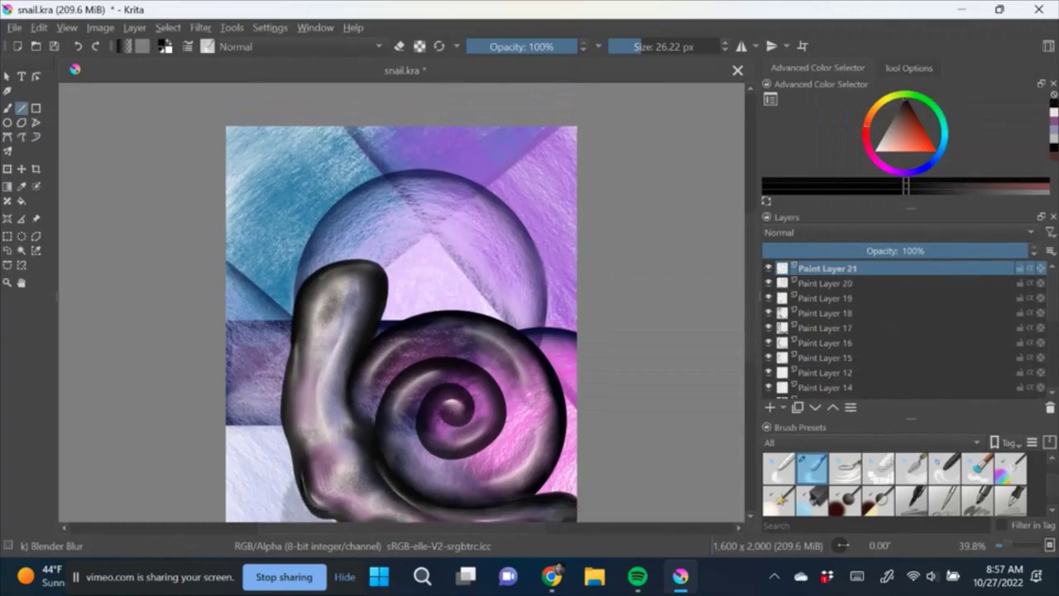
scroll(894, 484, down, 3)
scroll(894, 484, down, 3)
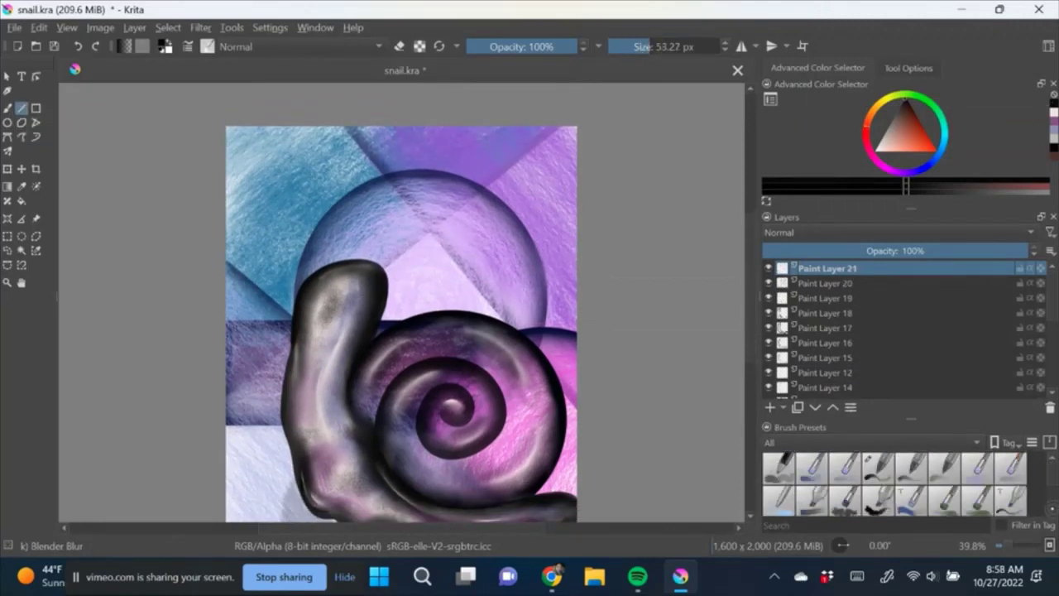
click(878, 468)
scroll(893, 484, down, 3)
- Draw two wavy black antennae from the head with the 40 px brush, redrawing one
click(844, 496)
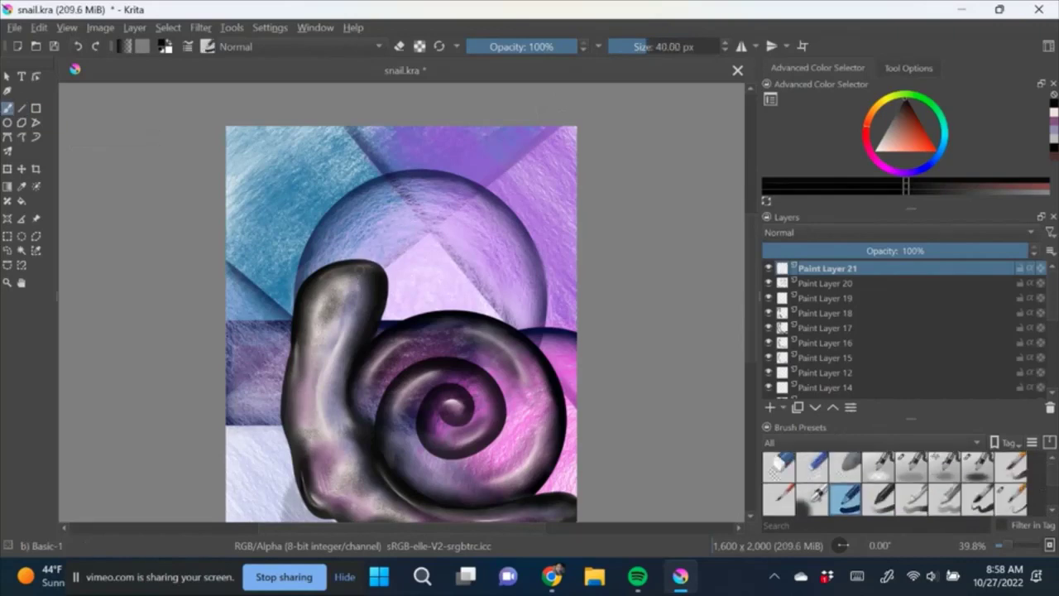
click(35, 137)
drag(354, 285, 427, 212)
drag(329, 269, 279, 190)
key(ctrl+z)
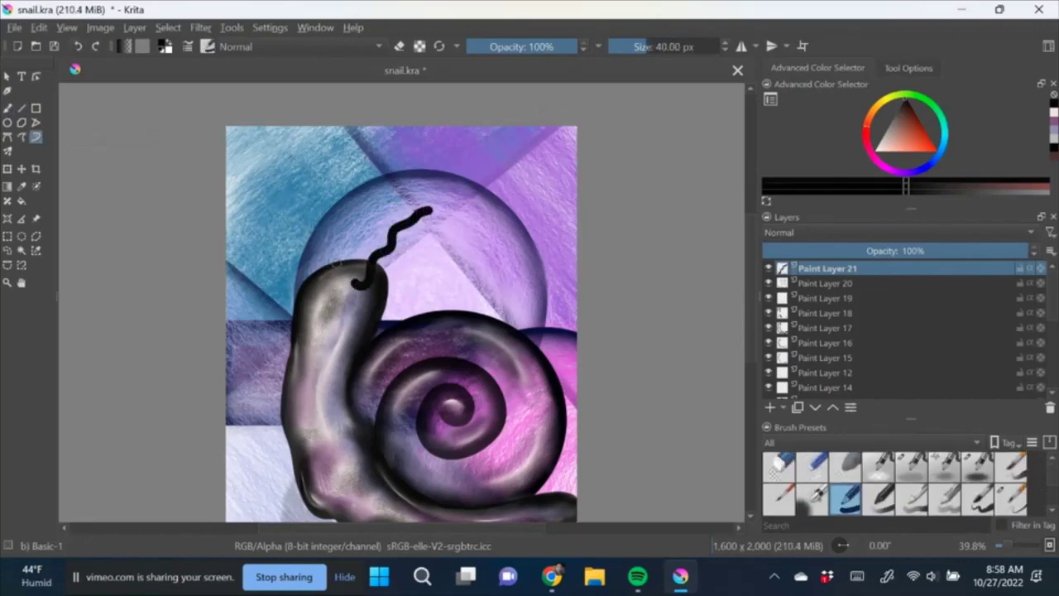
drag(341, 261, 328, 184)
- Redraw a longer left antenna, trim its tip with the eraser, and add two new layers
scroll(894, 484, down, 3)
scroll(894, 484, down, 3)
click(812, 497)
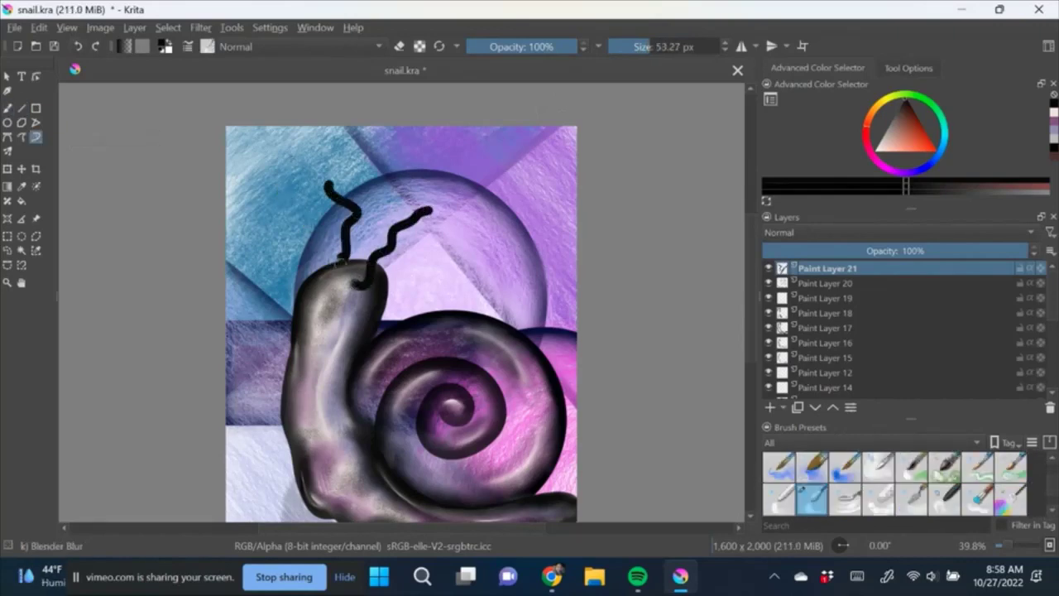
key(ctrl+z)
key(slash)
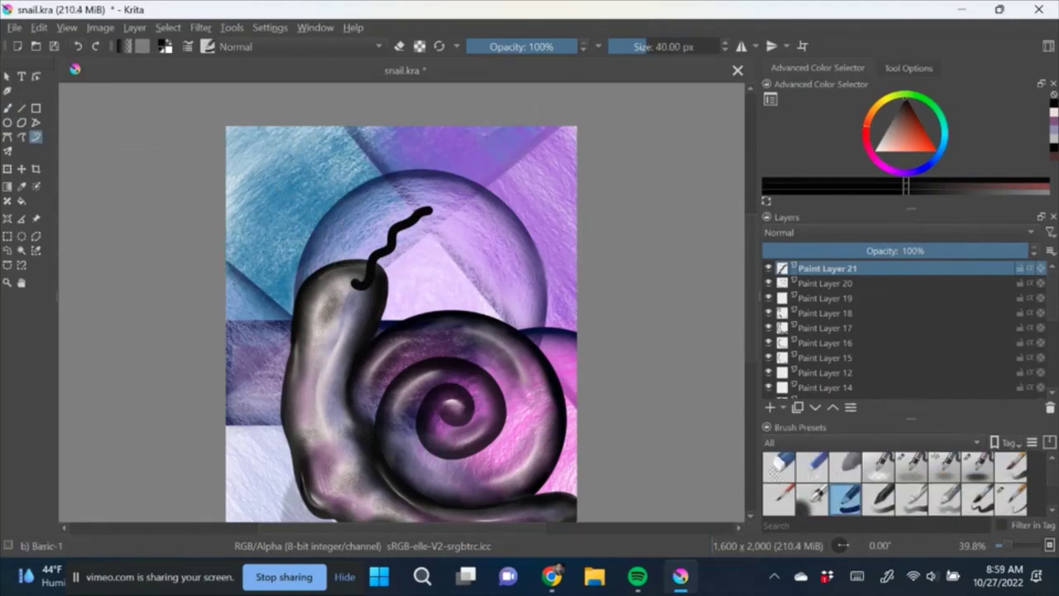
mouse_move(356, 265)
mouse_down()
mouse_move(291, 164)
mouse_move(346, 192)
mouse_up()
key(e)
key(slash)
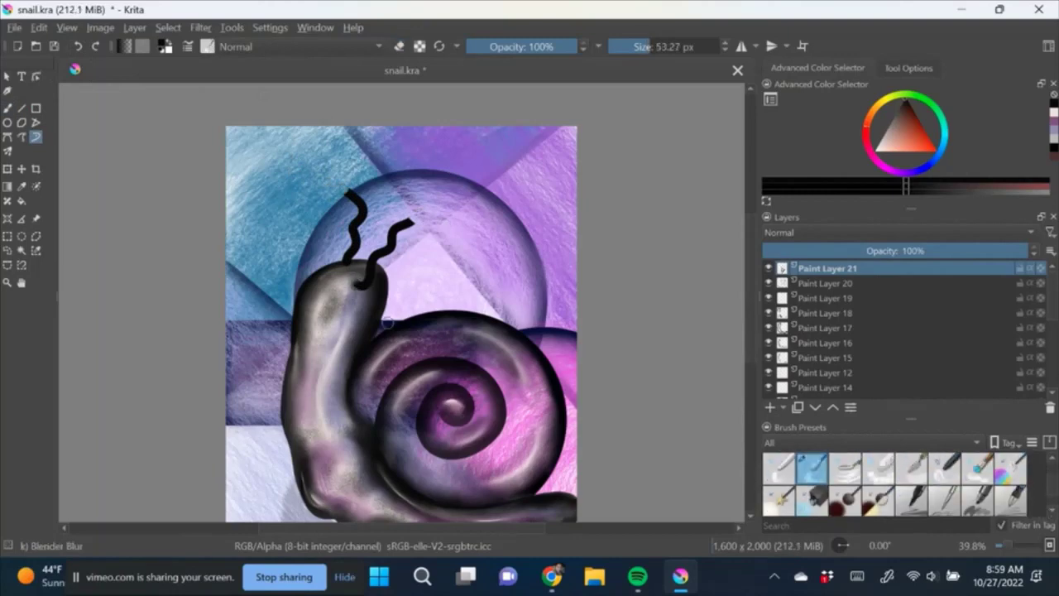
key(Insert)
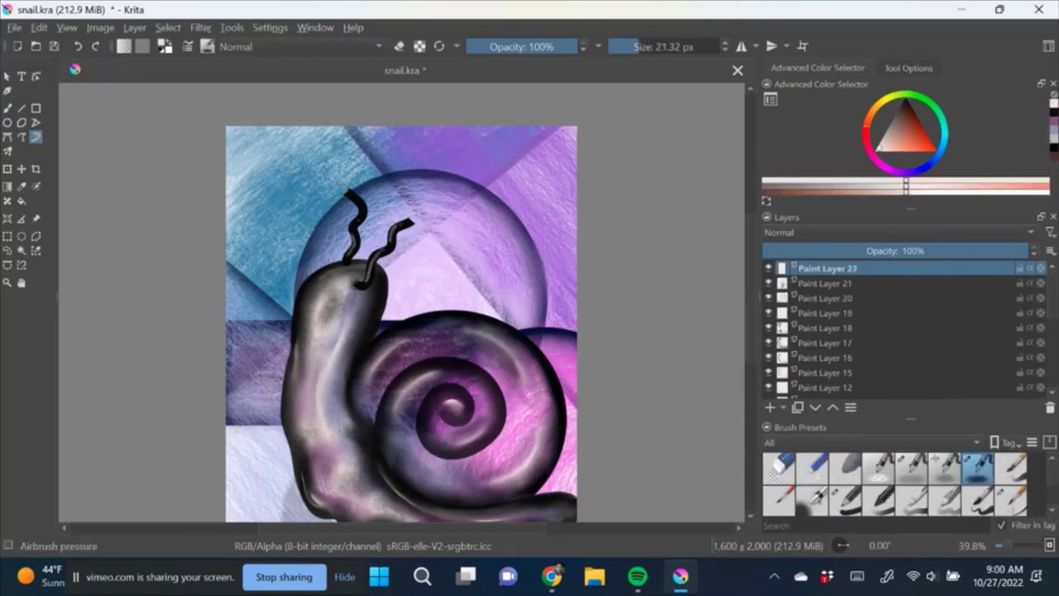
key(slash)
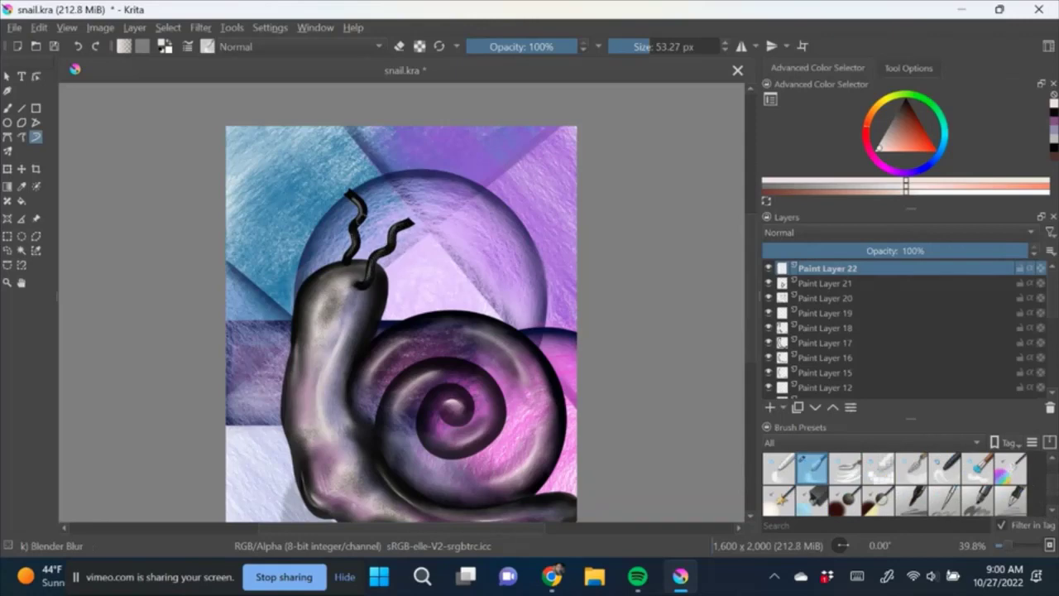
key(Insert)
- Draw two eye circles above the antennae on separate layers, enlarging the left one
key(e)
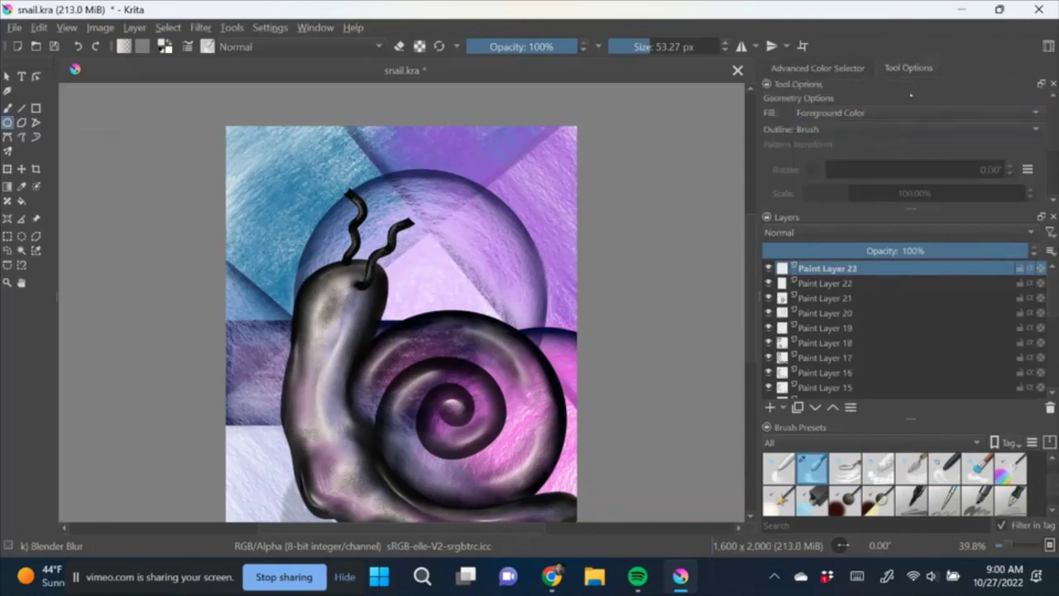
mouse_move(358, 145)
mouse_down()
mouse_move(494, 269)
mouse_move(383, 153)
mouse_up()
key(ctrl+t)
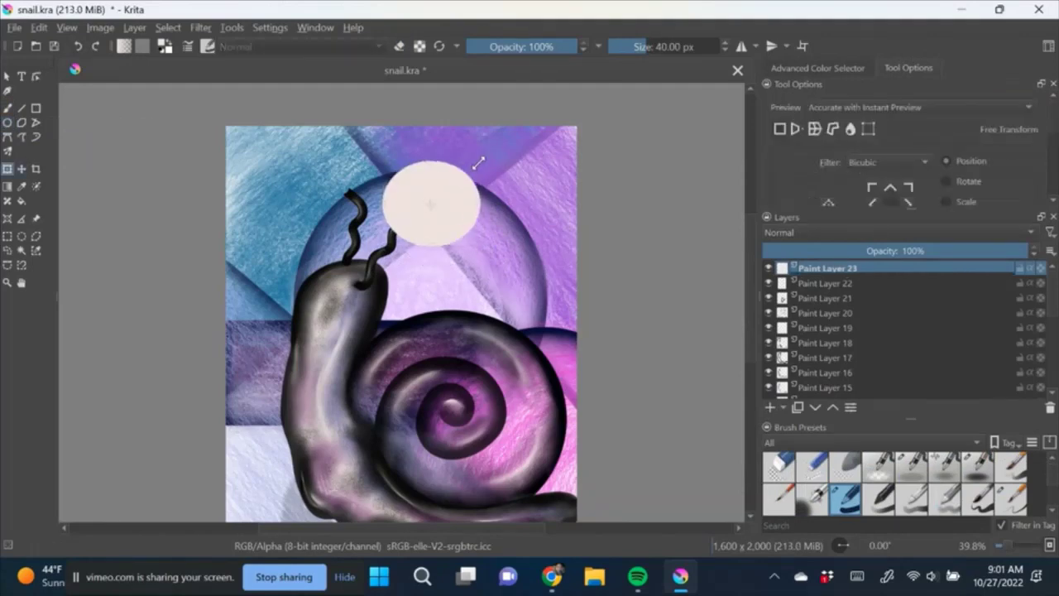
key(Insert)
key(Insert)
key(e)
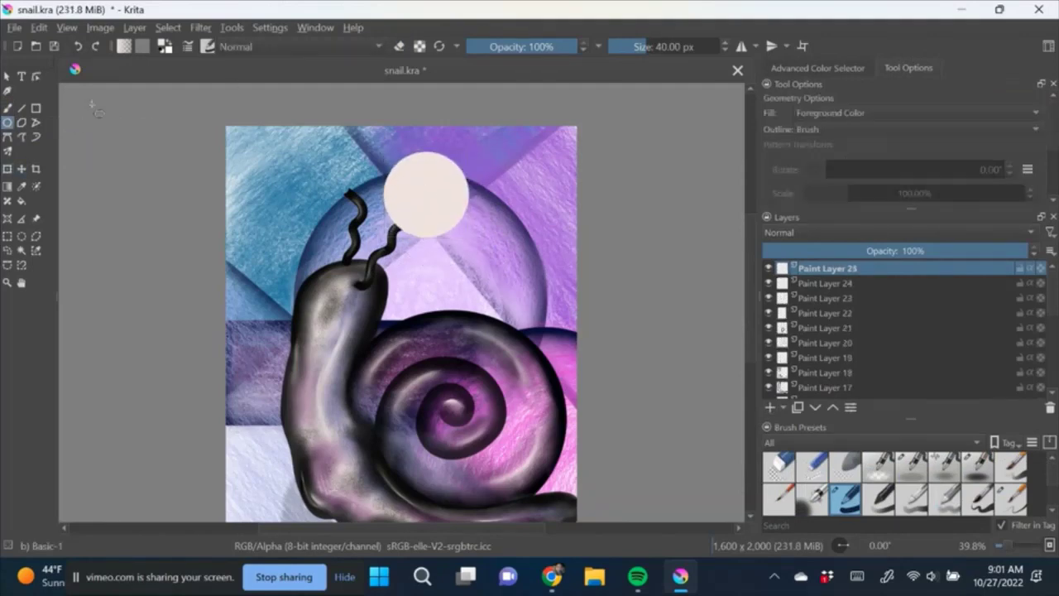
drag(362, 147, 277, 233)
key(ctrl+t)
click(21, 108)
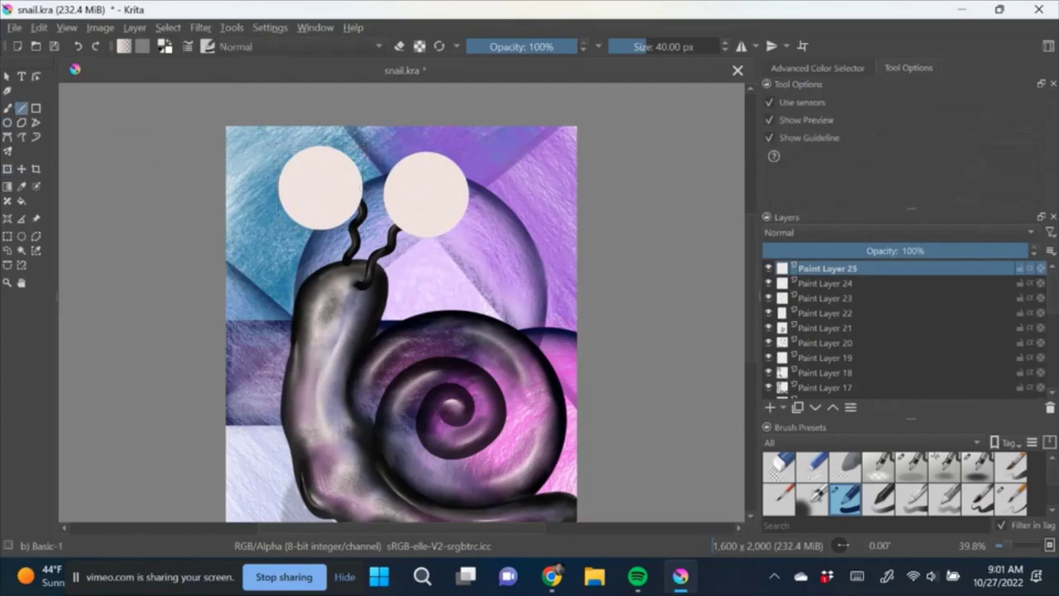
- Airbrush purple crescent shading onto the right and left eyes
click(944, 467)
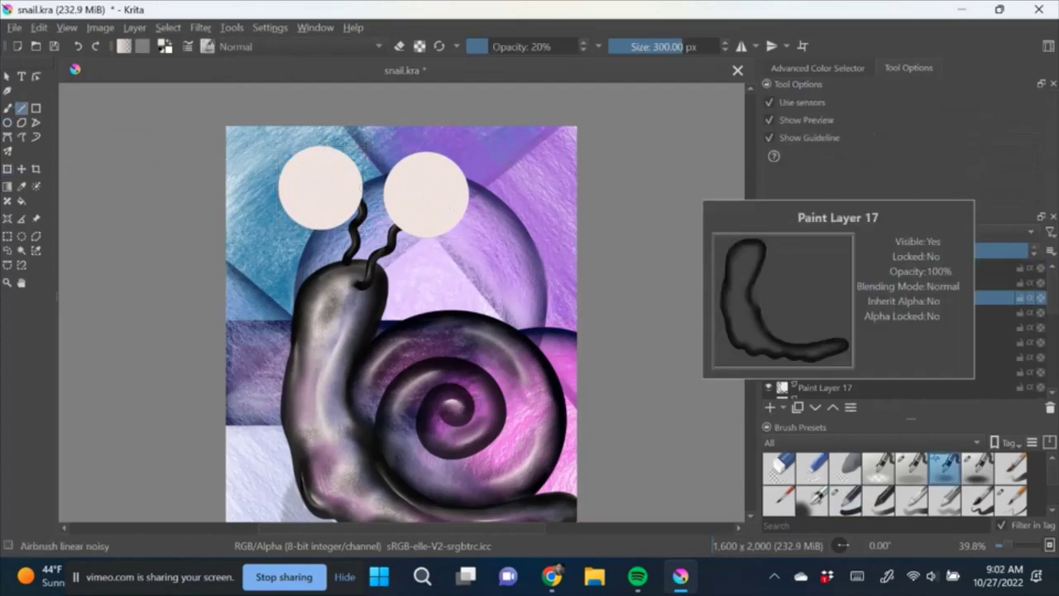
click(827, 298)
click(819, 67)
key(b)
drag(438, 162, 447, 225)
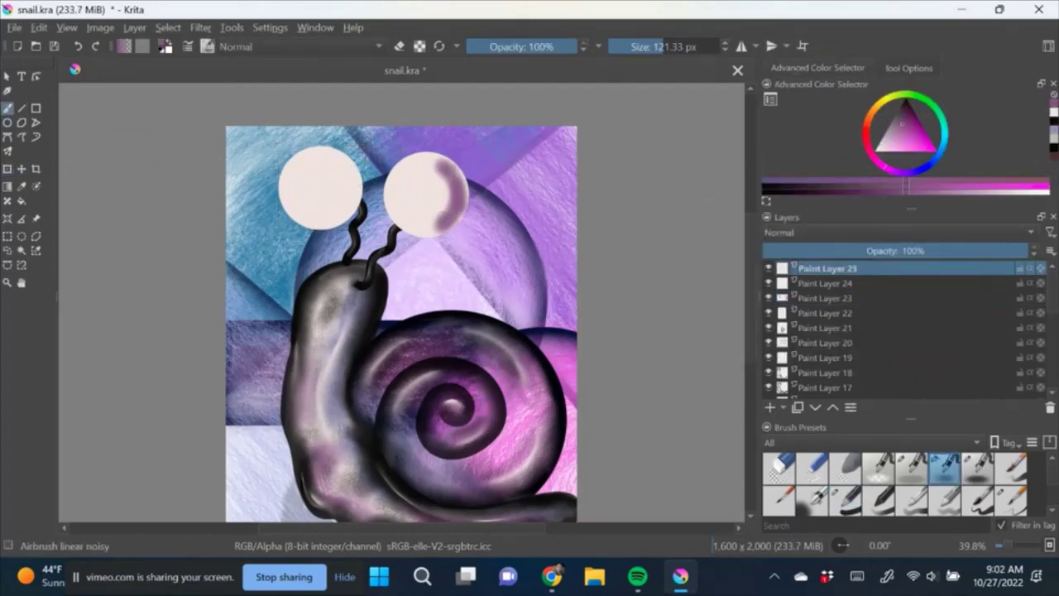
click(828, 269)
drag(338, 155, 330, 222)
scroll(894, 484, down, 3)
- Blur out the purple crescents with a ~194 px blending brush and re-shade the right eye
click(812, 468)
drag(665, 41, 695, 43)
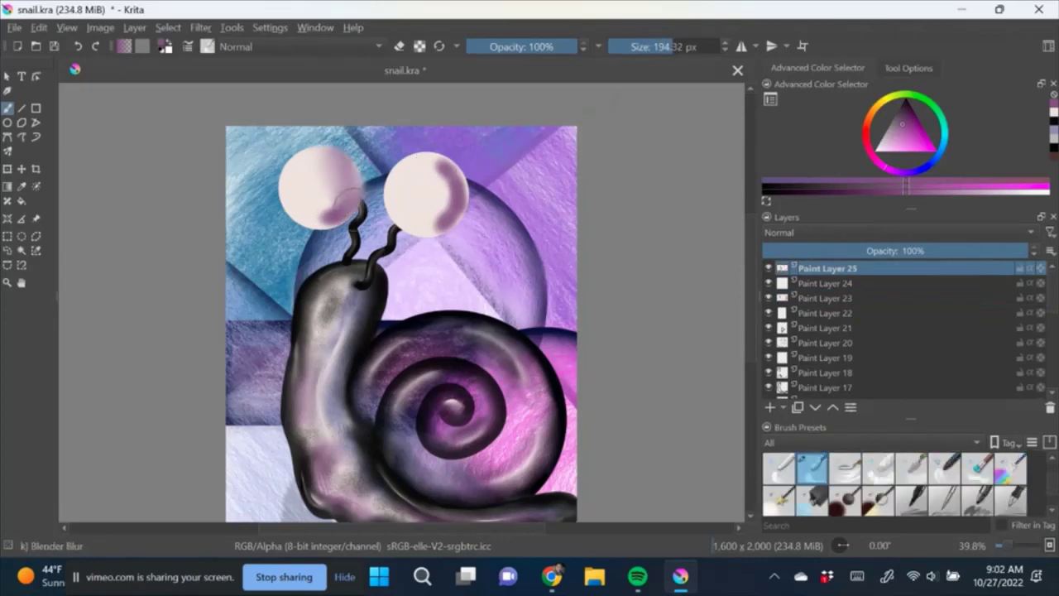
drag(338, 157, 331, 220)
key(ctrl+z)
key(ctrl+z)
key(ctrl+z)
scroll(894, 484, up, 3)
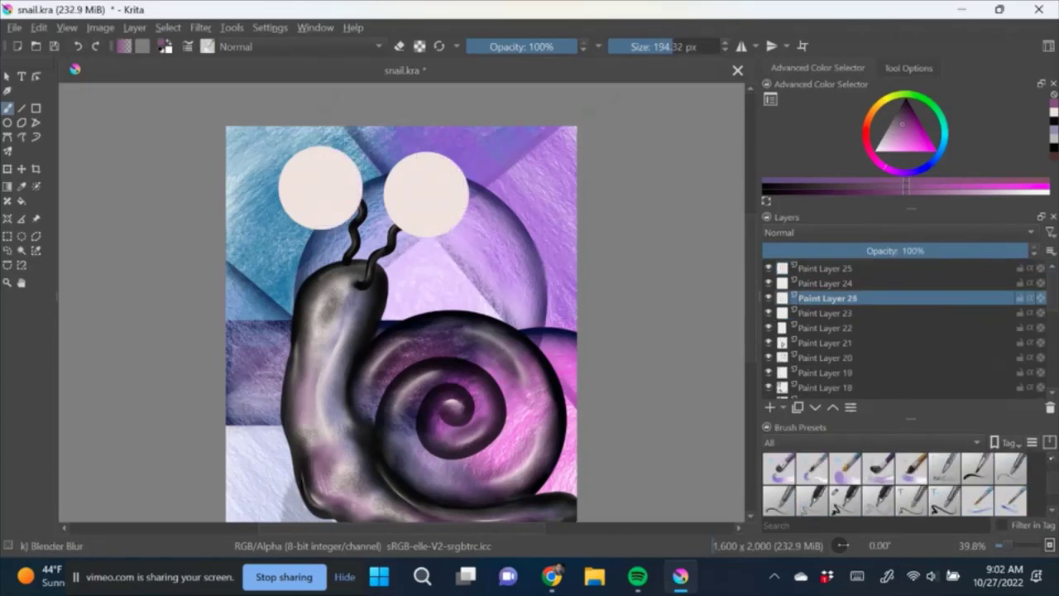
click(944, 467)
drag(439, 163, 451, 225)
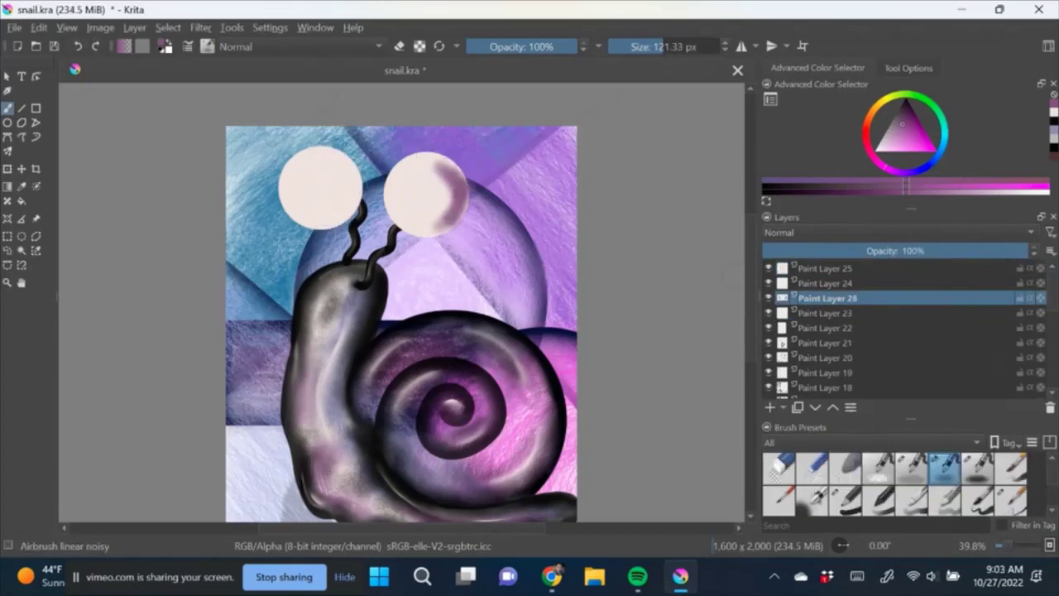
scroll(894, 484, down, 3)
click(812, 467)
drag(442, 170, 425, 254)
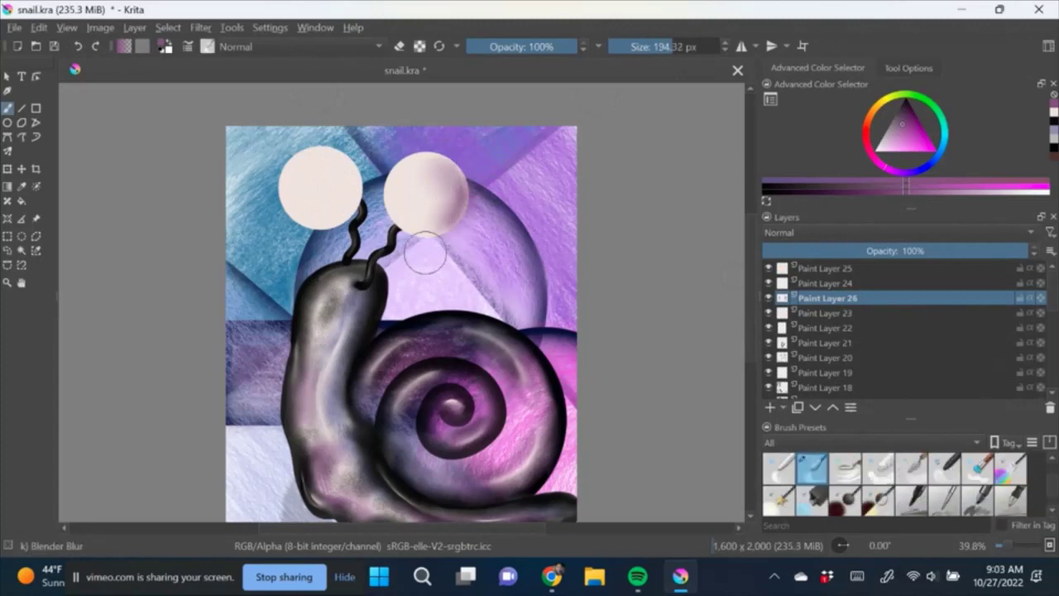
- On a new layer, shade both eyes purple, then blur the purple away
key(Insert)
scroll(894, 484, up, 3)
click(944, 467)
drag(324, 155, 340, 214)
drag(414, 159, 443, 211)
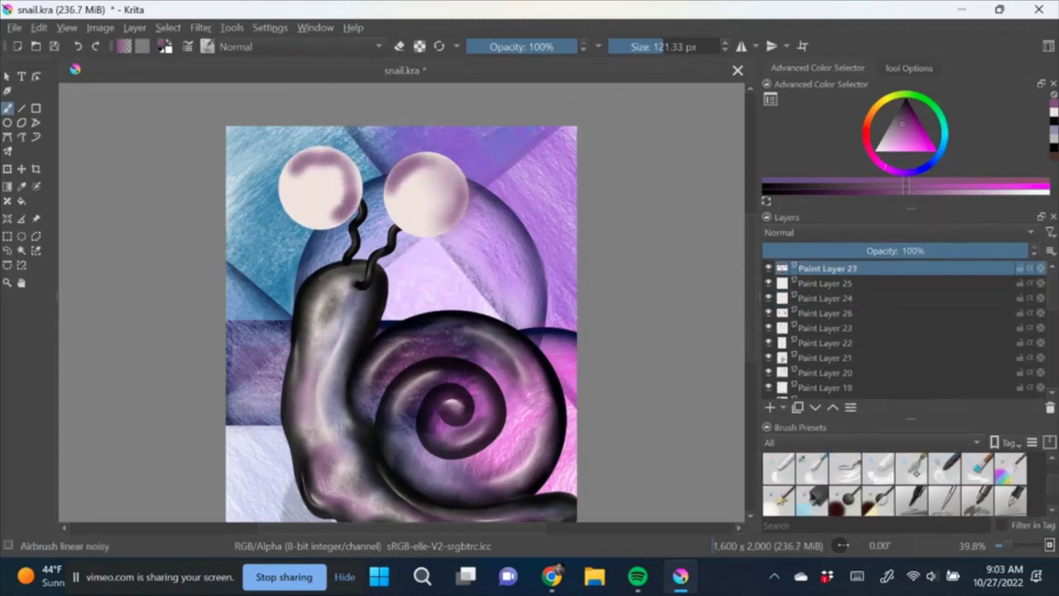
click(812, 467)
drag(414, 165, 439, 216)
drag(315, 161, 339, 215)
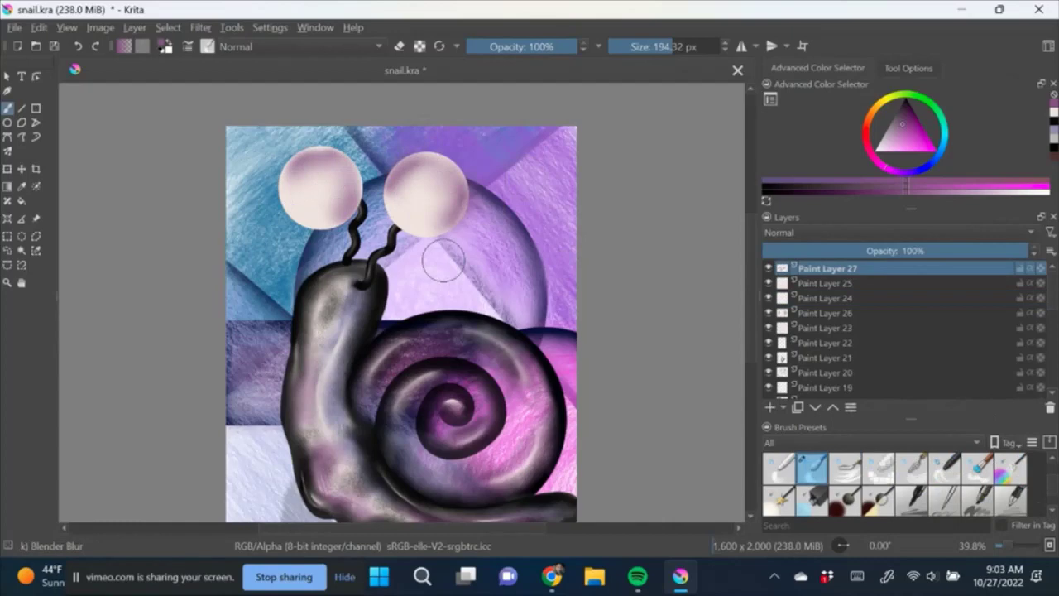
- On another new layer, airbrush cyan shading onto both eyes
key(Insert)
click(867, 124)
scroll(894, 484, up, 3)
click(944, 468)
drag(302, 211, 331, 224)
drag(398, 215, 443, 236)
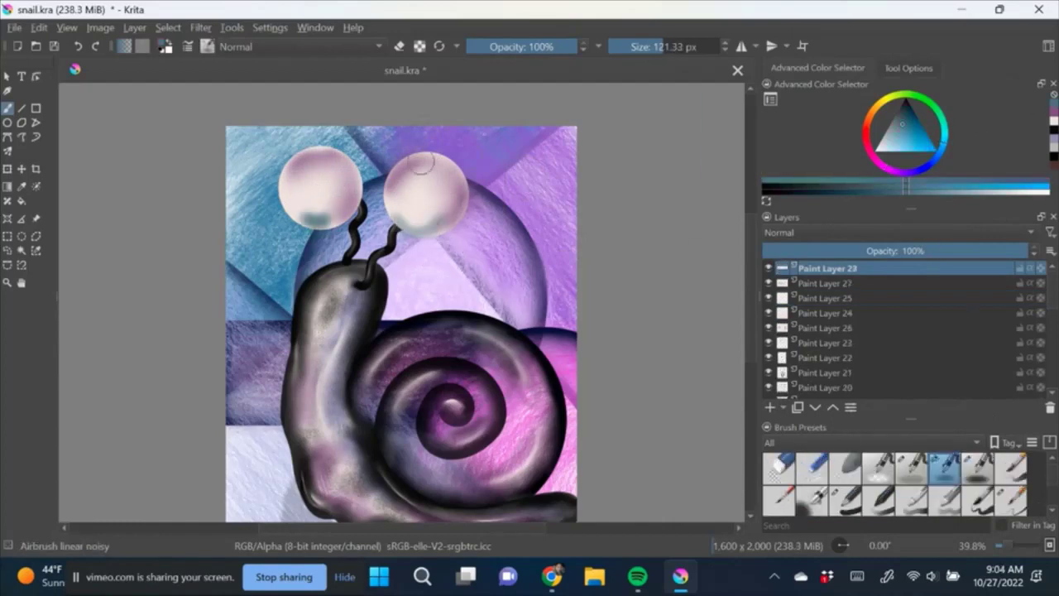
- Blur the cyan shading on both eyes, then set black and a basic round brush
scroll(894, 484, down, 3)
click(811, 499)
drag(417, 161, 447, 199)
drag(311, 157, 335, 219)
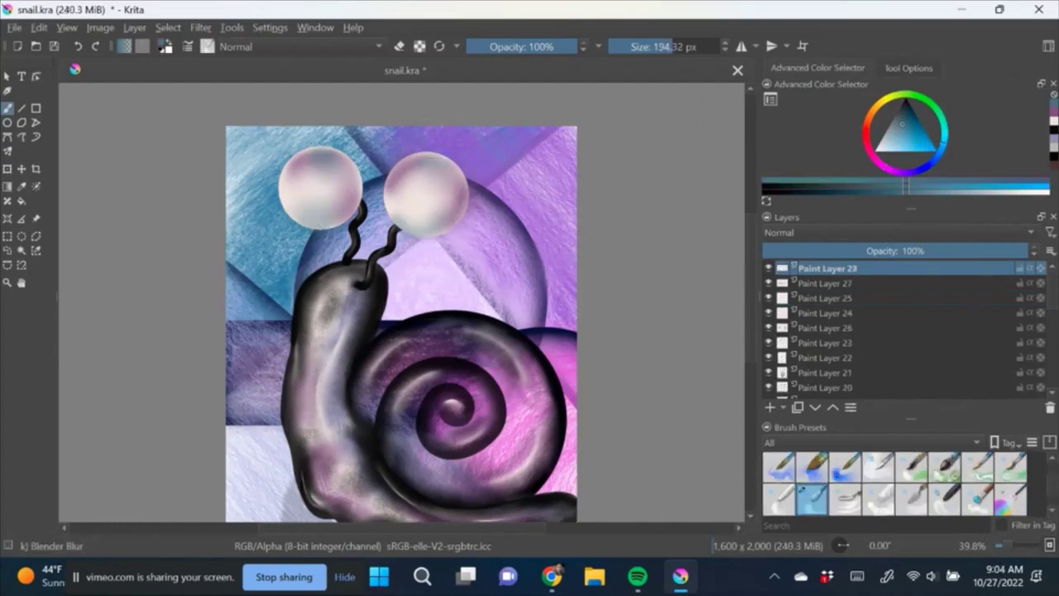
scroll(894, 484, down, 3)
key(d)
click(845, 499)
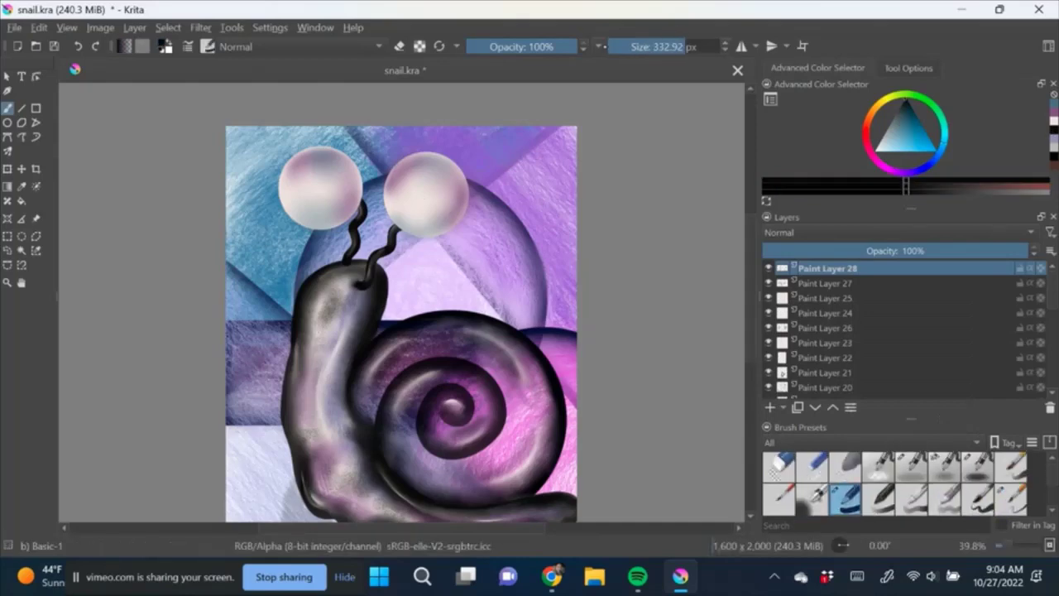
- Paint black pupils on both eyes, redoing them slightly shifted
click(423, 192)
click(312, 187)
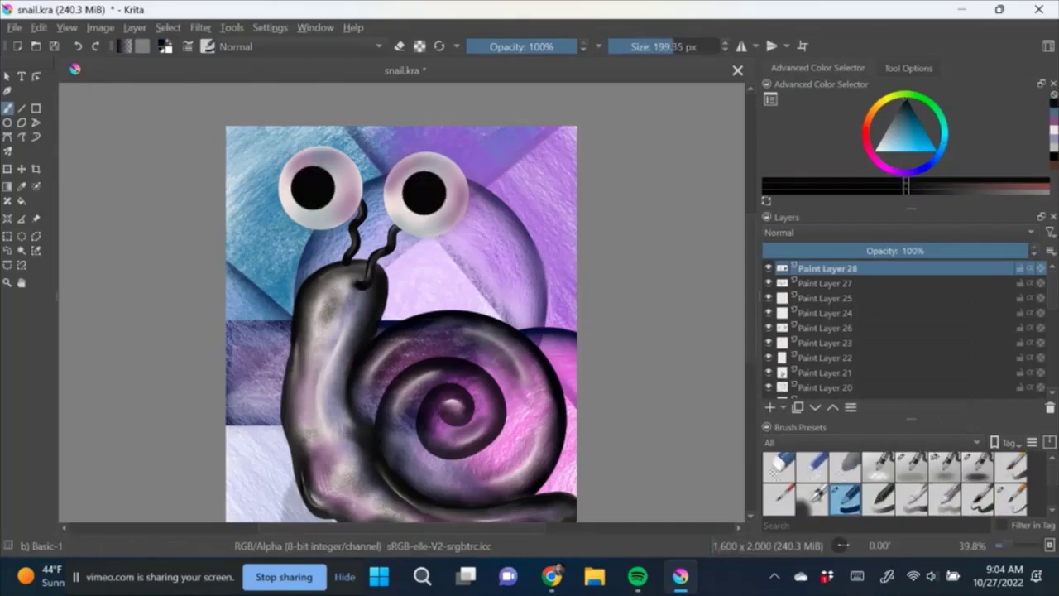
key(ctrl+z)
key(ctrl+z)
click(419, 190)
click(311, 187)
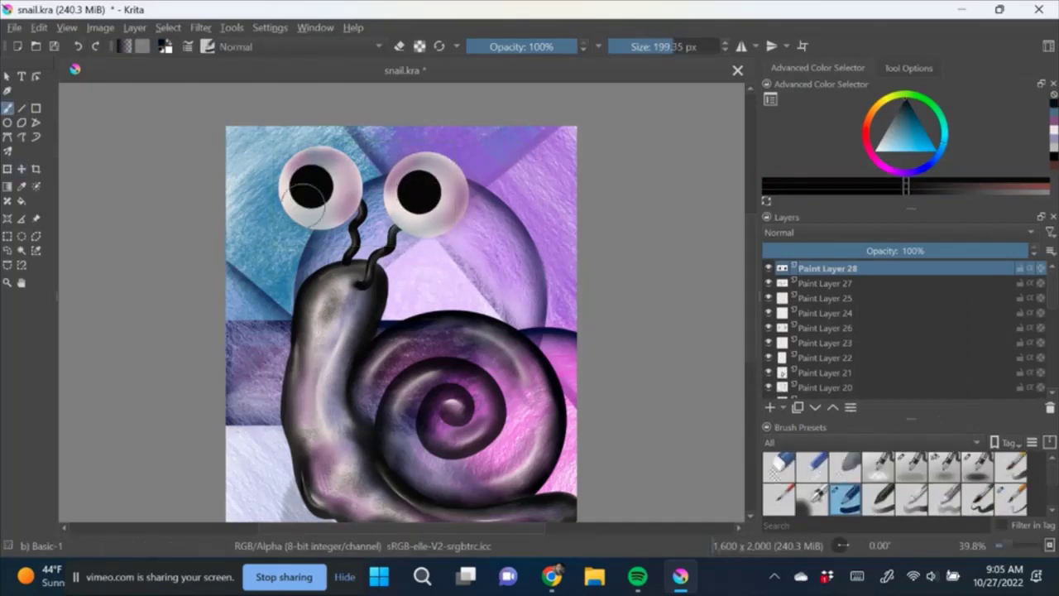
- On a new layer, dab white highlights on both eyes with a ~72 px block brush
click(769, 407)
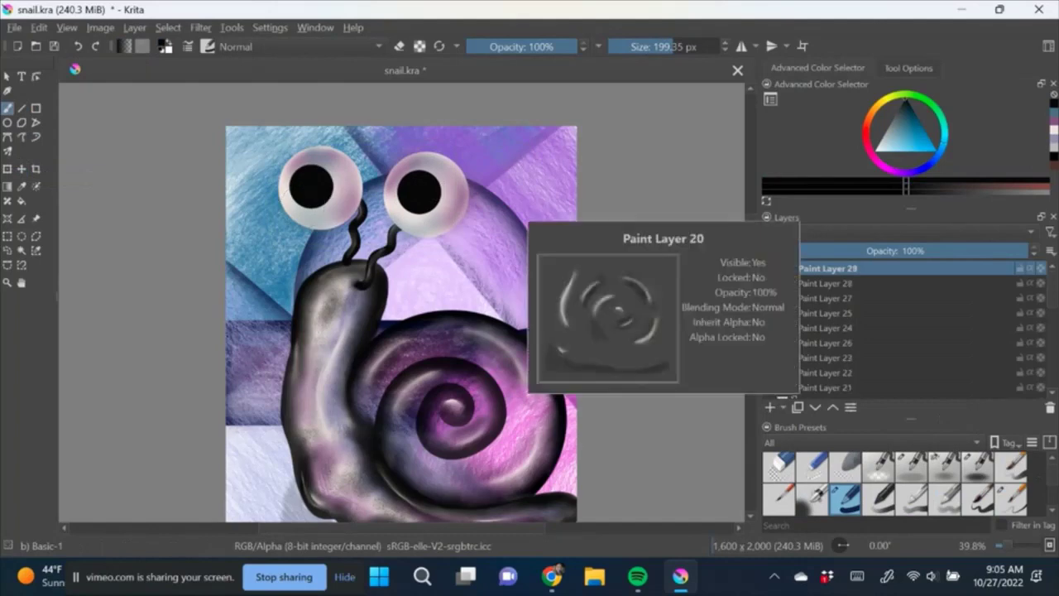
scroll(894, 484, down, 2)
click(813, 499)
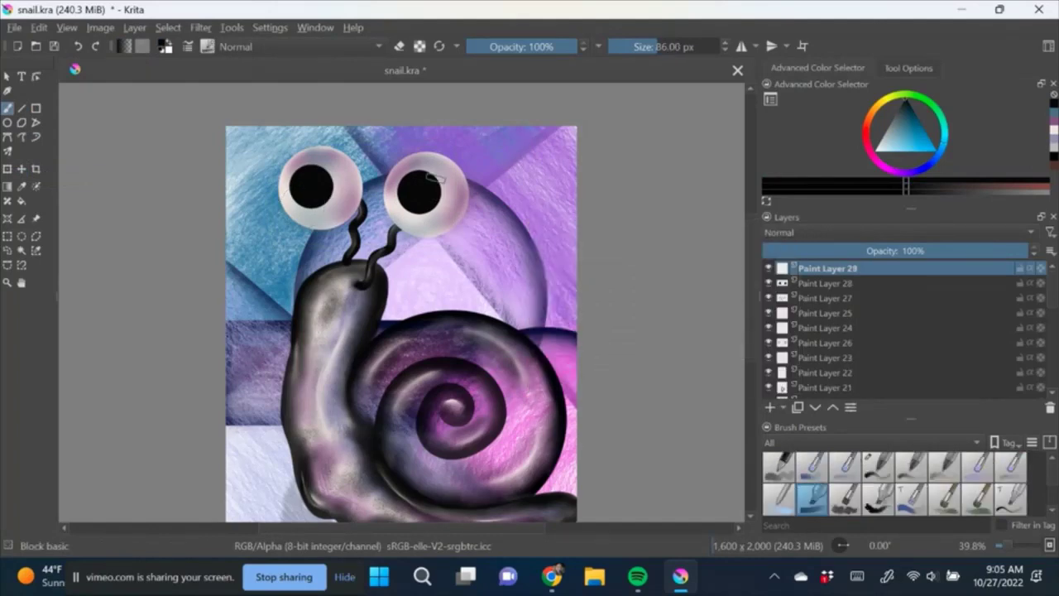
ctrl+click(432, 184)
drag(446, 180, 438, 197)
scroll(894, 484, down, 2)
click(778, 467)
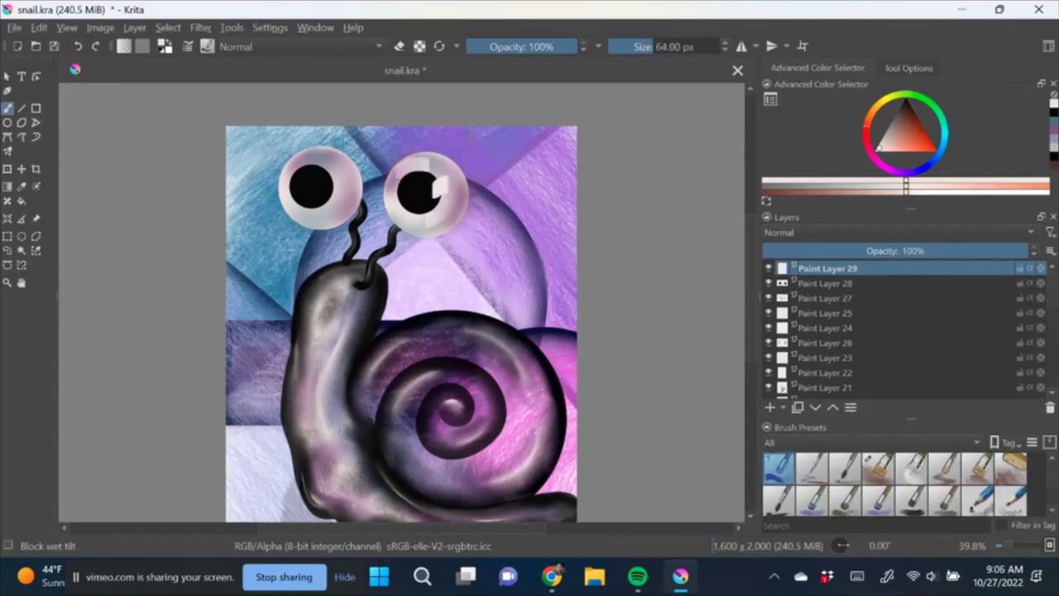
drag(326, 171, 332, 187)
- Soften both eye highlights with the Blender Blur brush
scroll(894, 484, down, 2)
click(846, 499)
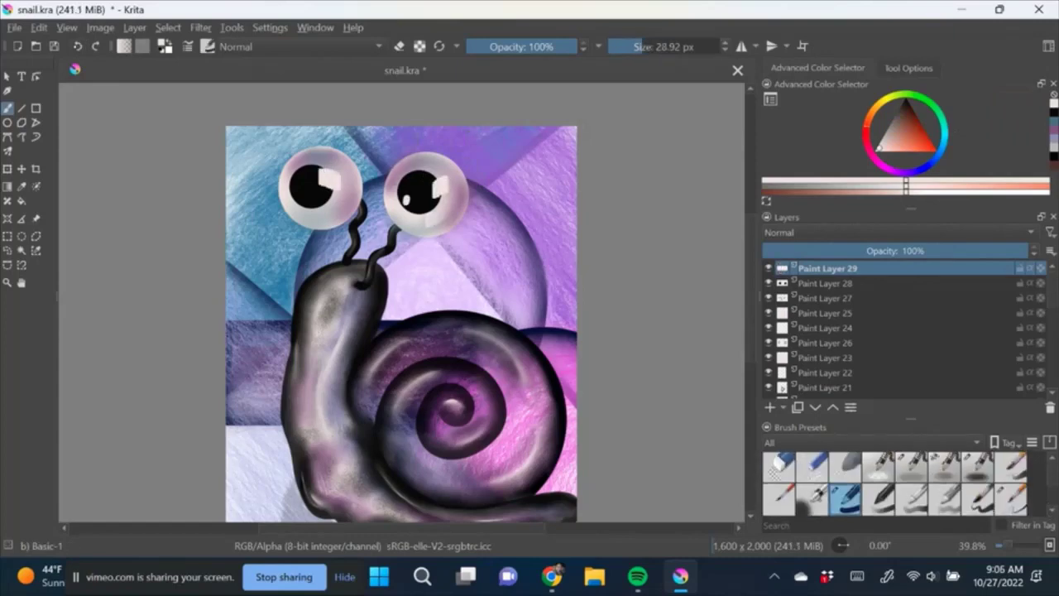
scroll(893, 484, down, 2)
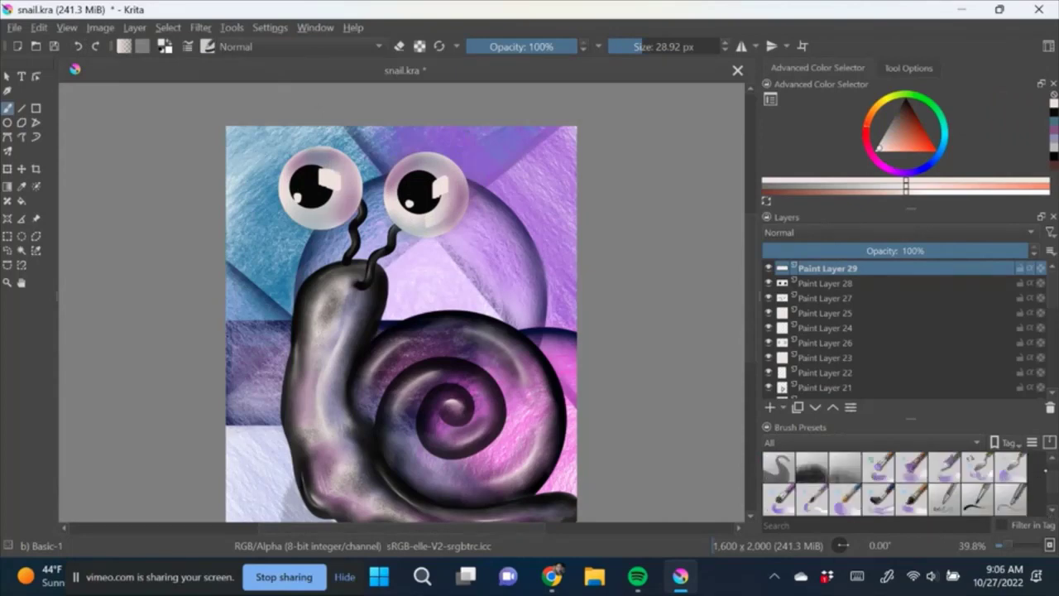
scroll(893, 484, down, 2)
scroll(894, 484, down, 2)
scroll(893, 484, down, 2)
scroll(894, 484, down, 2)
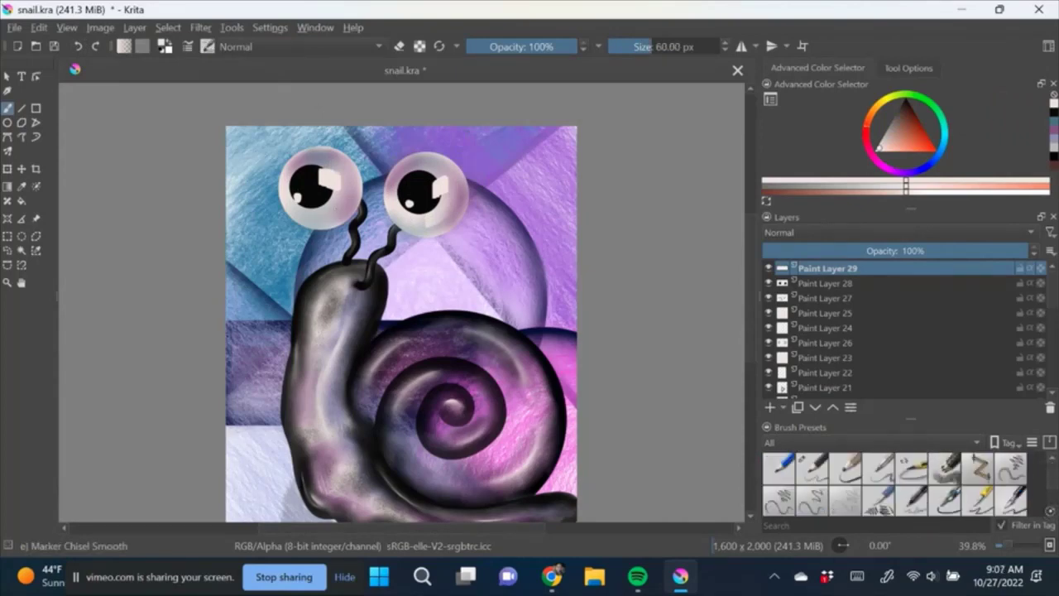
scroll(894, 485, down, 2)
click(812, 468)
drag(672, 46, 654, 46)
drag(439, 207, 430, 173)
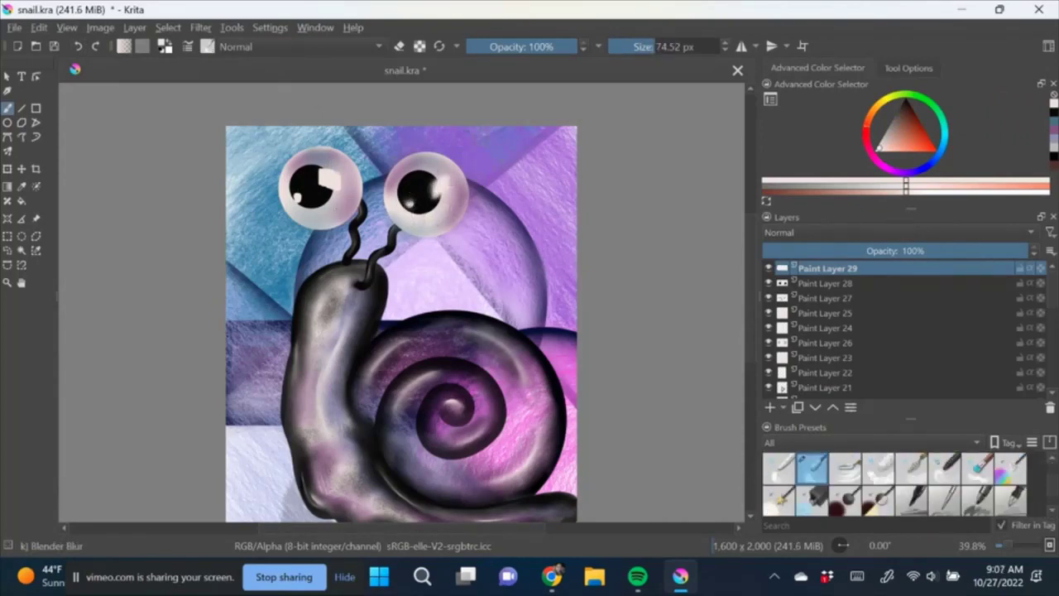
drag(326, 170, 300, 197)
- Add an empty layer on top and toggle between block fill and blending blur brushes
key(slash)
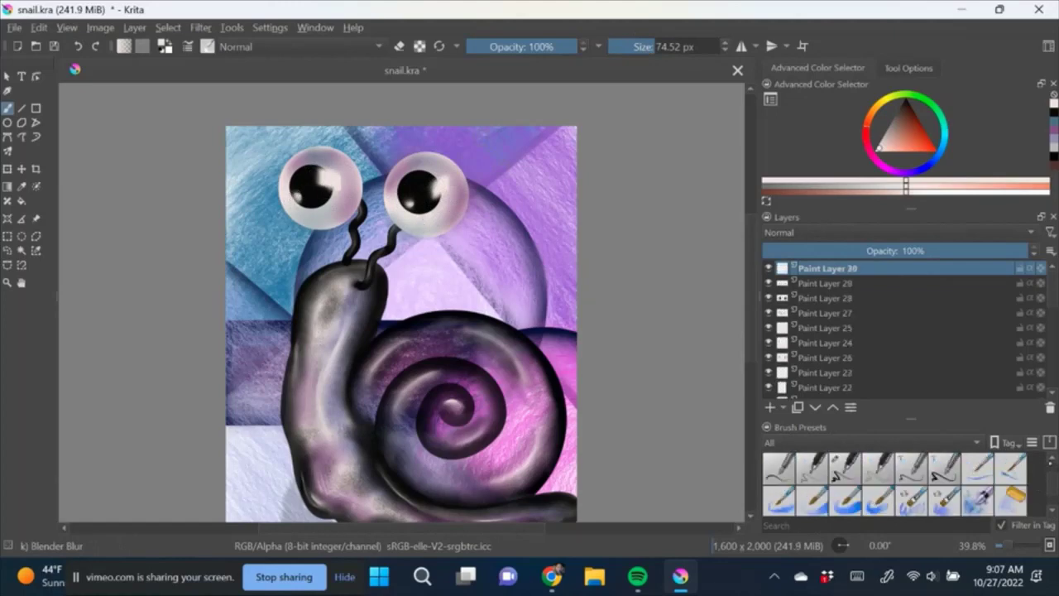
key(Insert)
key(slash)
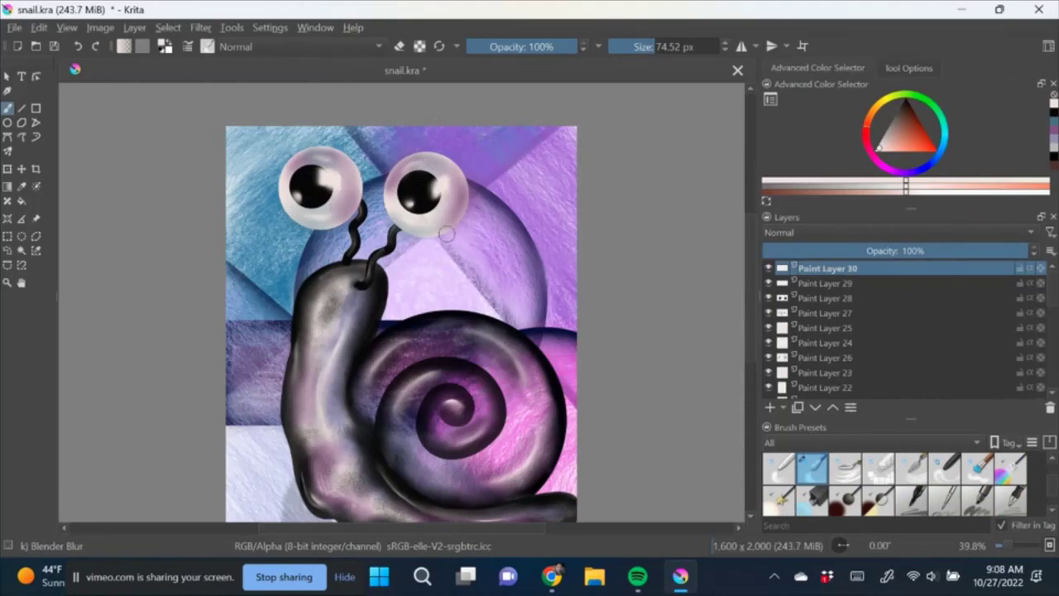
scroll(445, 235, down, 2)
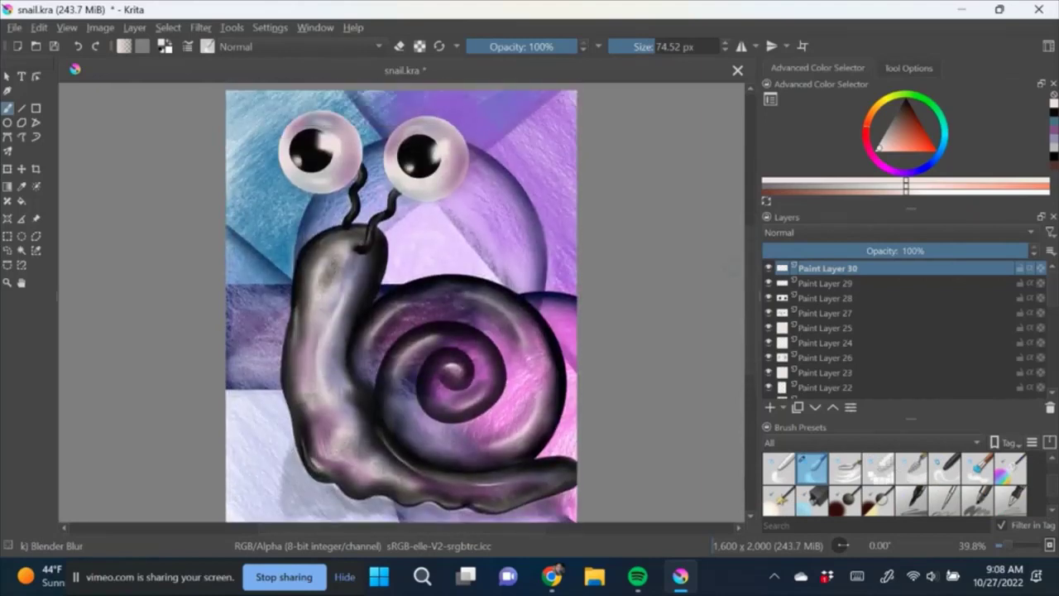
- On a new layer, paint a cyan rim stroke along the right eye's edge
key(Insert)
click(878, 498)
click(1054, 124)
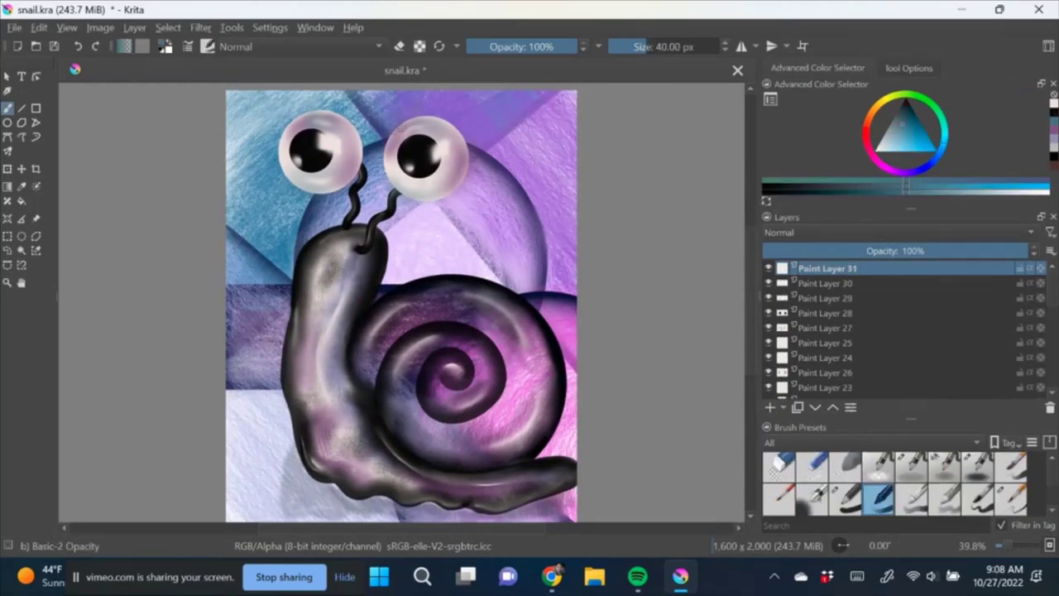
mouse_move(447, 120)
mouse_down()
mouse_move(406, 126)
mouse_move(467, 157)
mouse_move(393, 178)
mouse_move(455, 194)
mouse_up()
scroll(893, 483, down, 3)
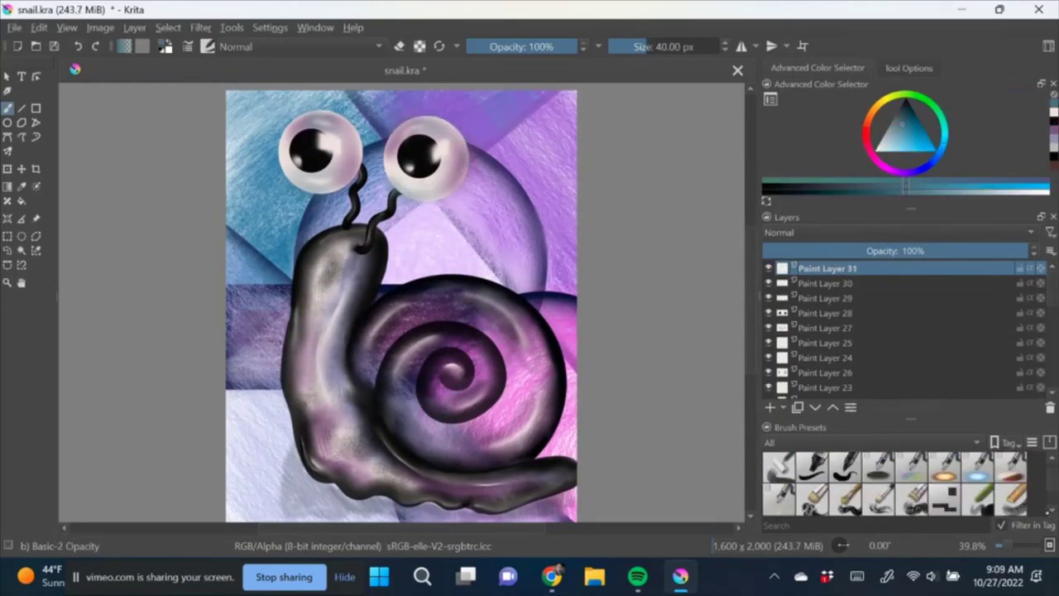
scroll(894, 483, down, 3)
click(944, 498)
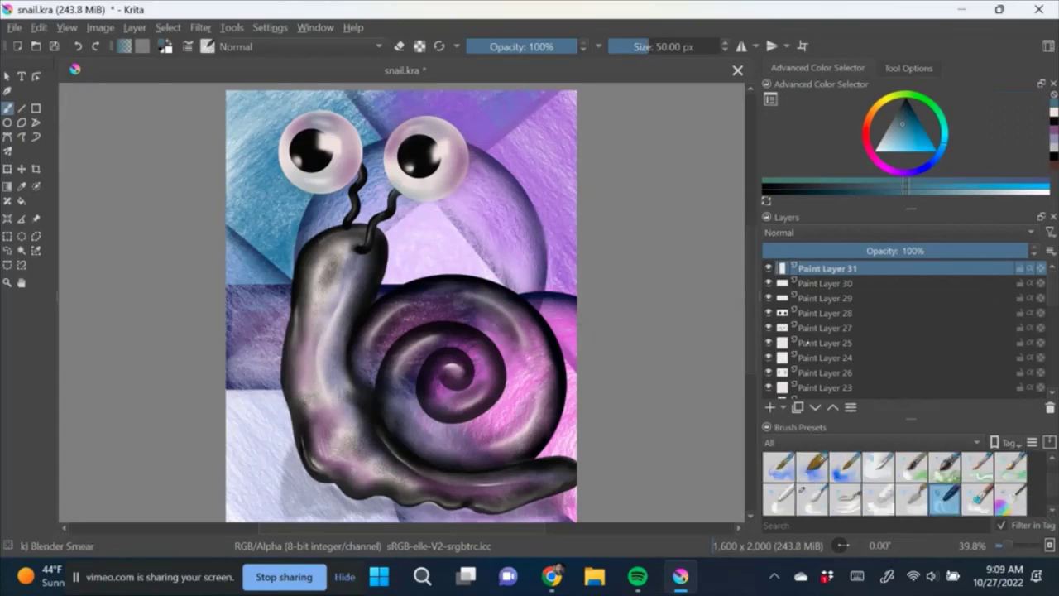
- Move Paint Layer 25 three places down, then select pupil layer Paint Layer 28 with Blender Blur
click(805, 342)
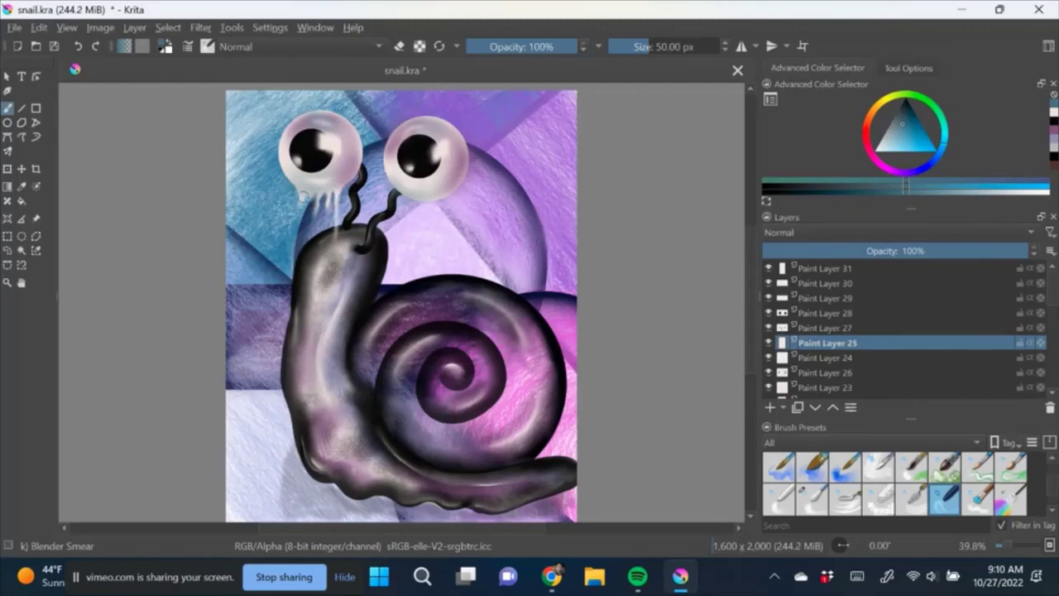
key(ctrl+Page_Down)
key(ctrl+Page_Down)
key(ctrl+Page_Down)
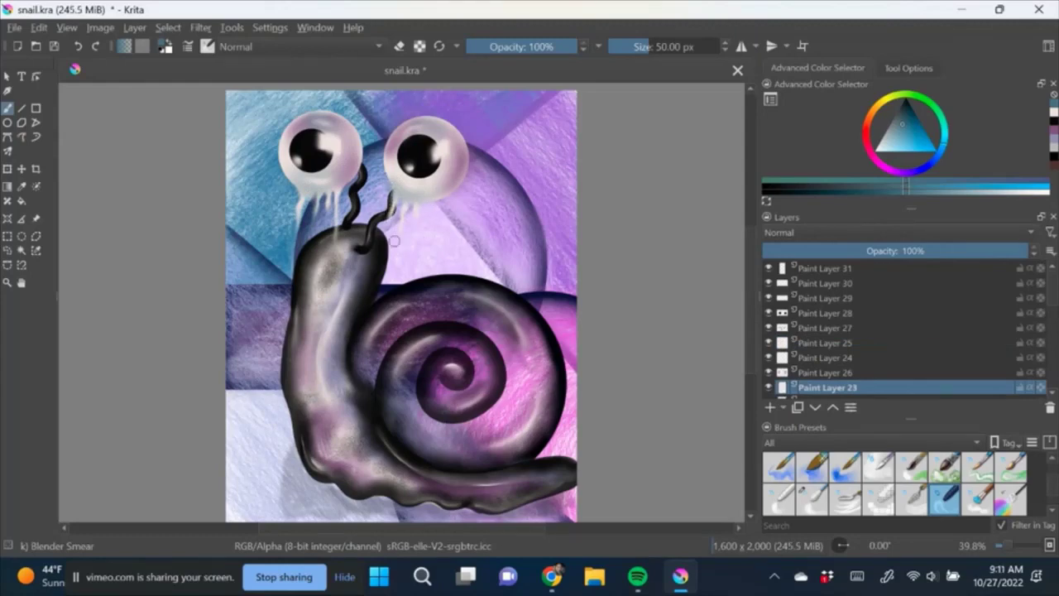
key(Page_Up)
key(Page_Up)
key(Page_Up)
key(slash)
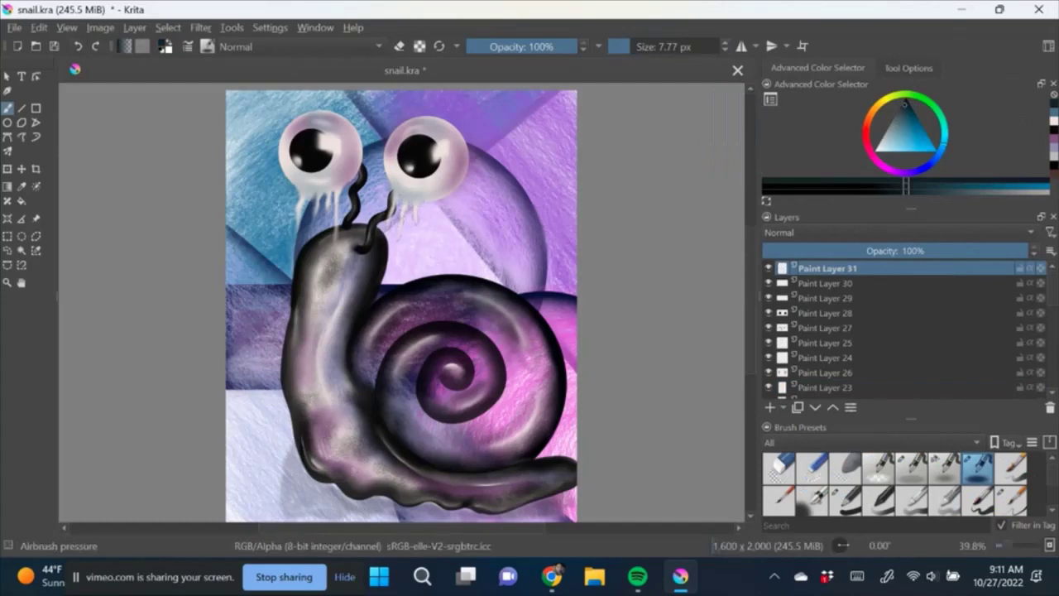
key(slash)
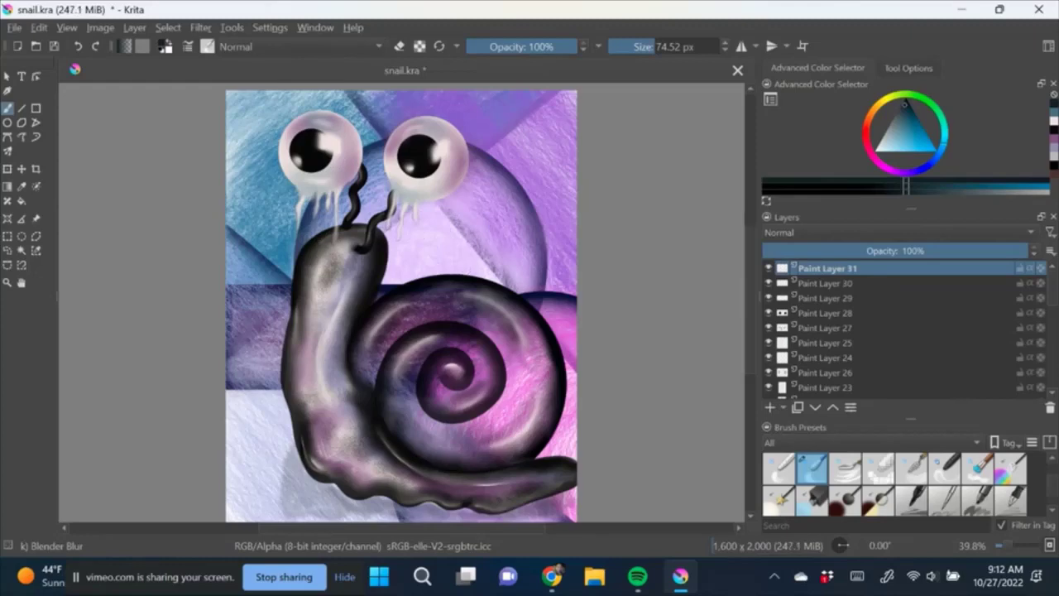
key(Page_Down)
key(Page_Down)
key(Page_Down)
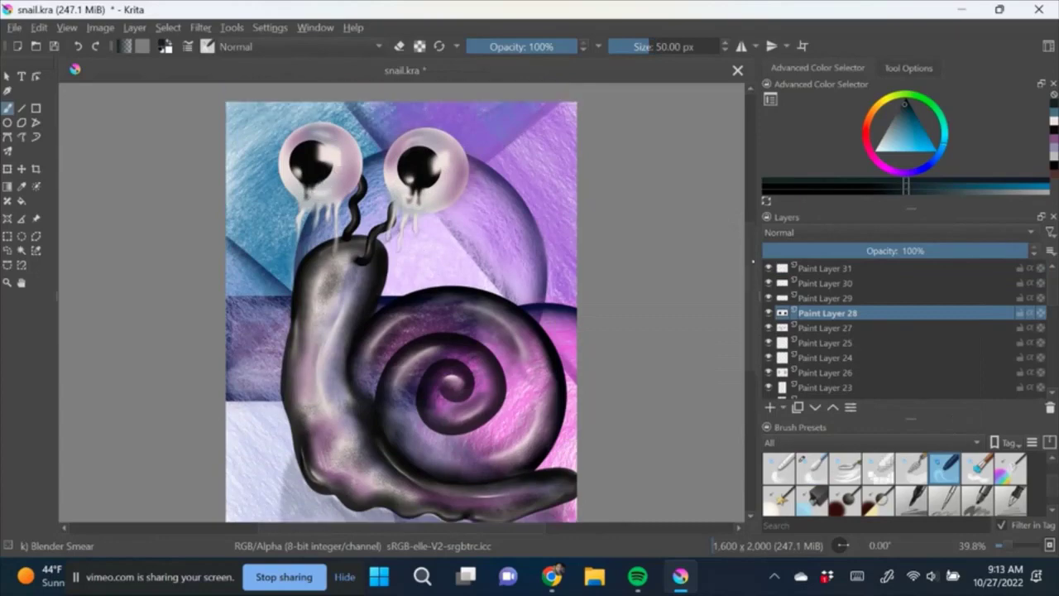
- Select top layer Paint Layer 31 and choose the Ink-3 Gpen preset at 5 px
scroll(318, 165, down, 2)
key(Page_Up)
key(Page_Up)
key(Page_Up)
key(slash)
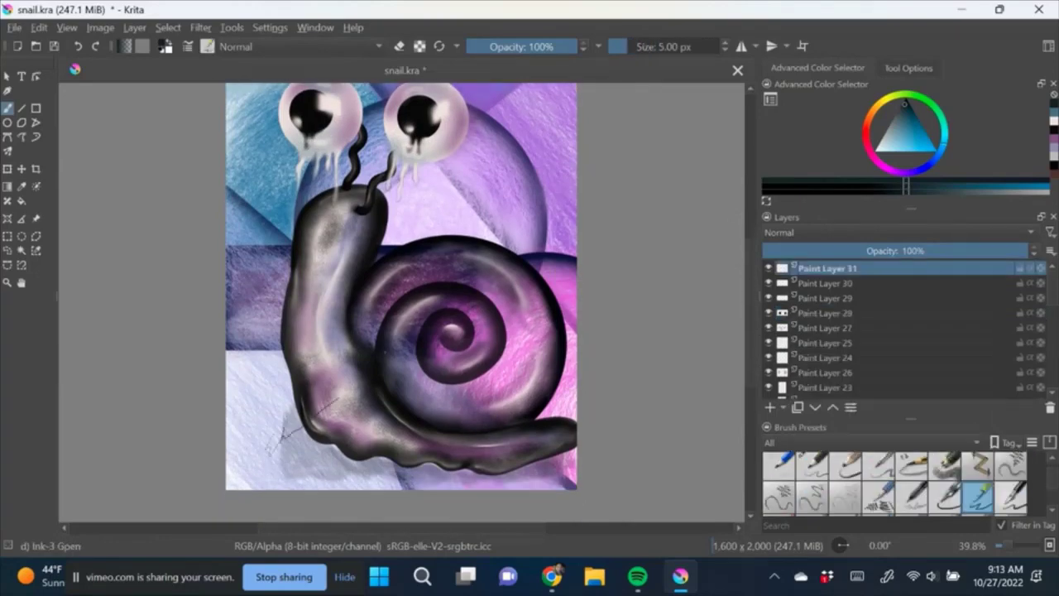